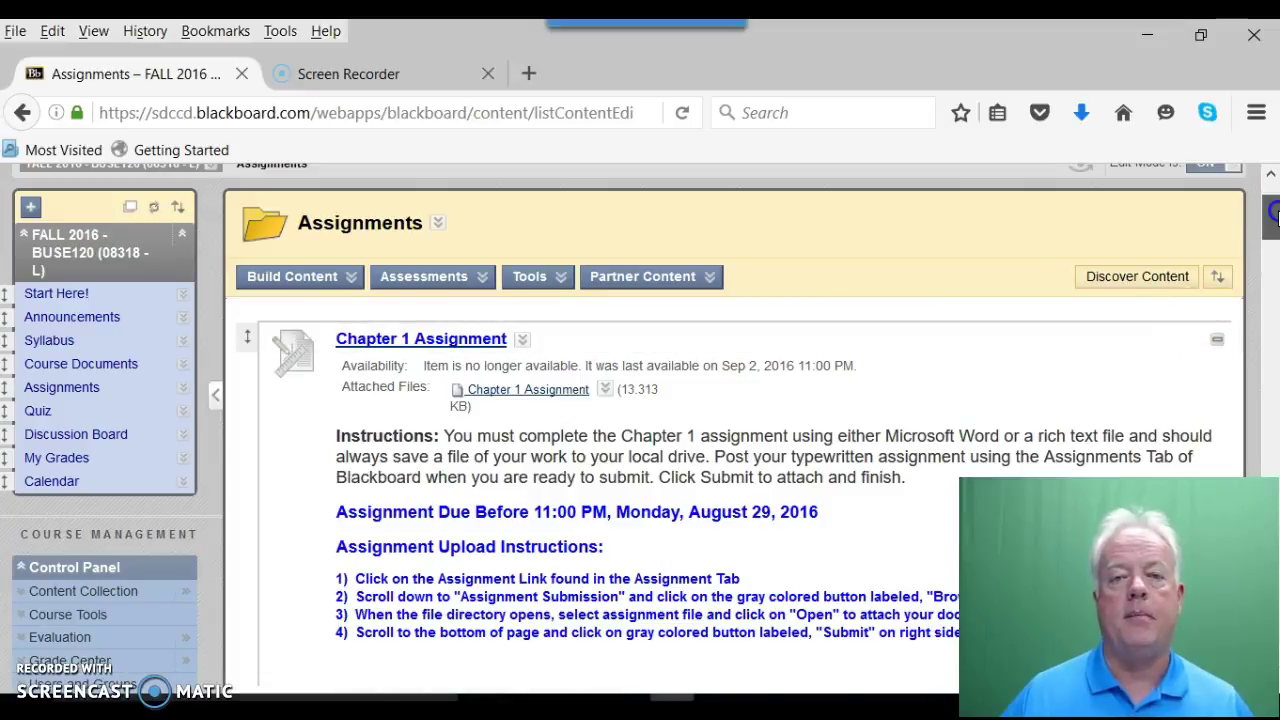
Find the Personal Budget Assignment among the Blackboard assignments, and switch to the Personal Budget Worksheets-1.xlsx workbook in Excel
left_click_drag(1273, 212, 1270, 560)
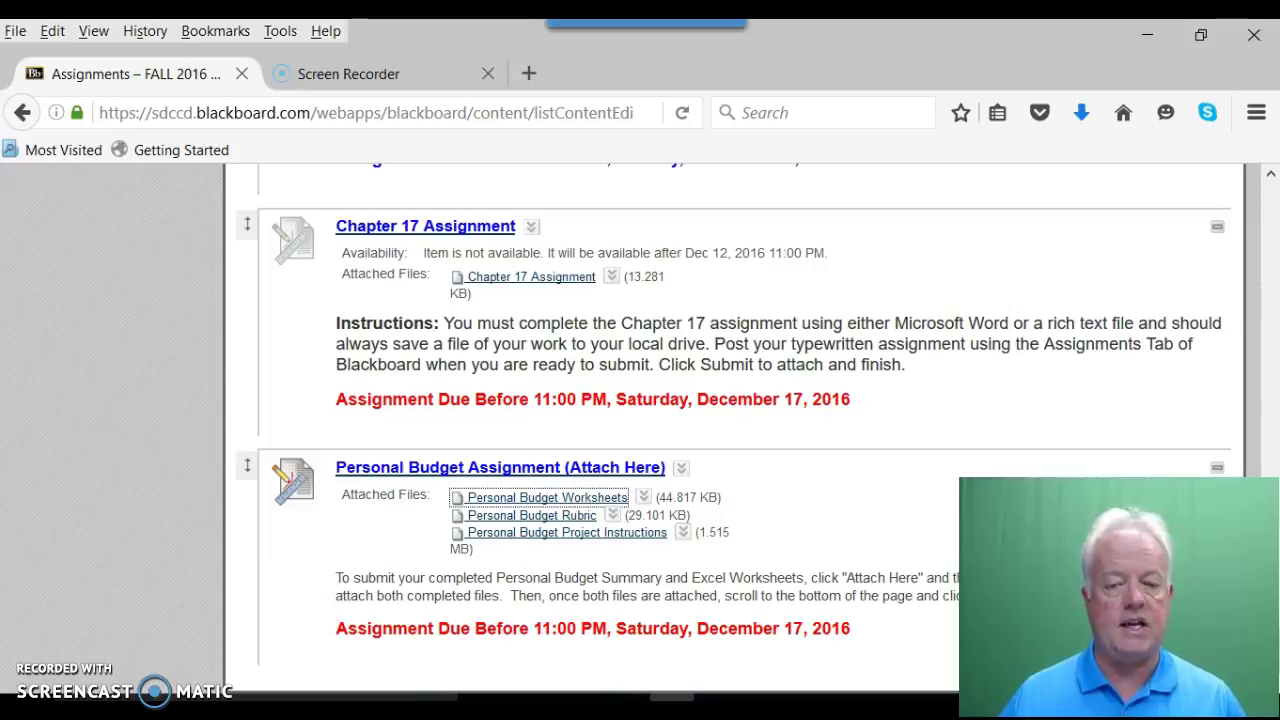
key("alt+Tab")
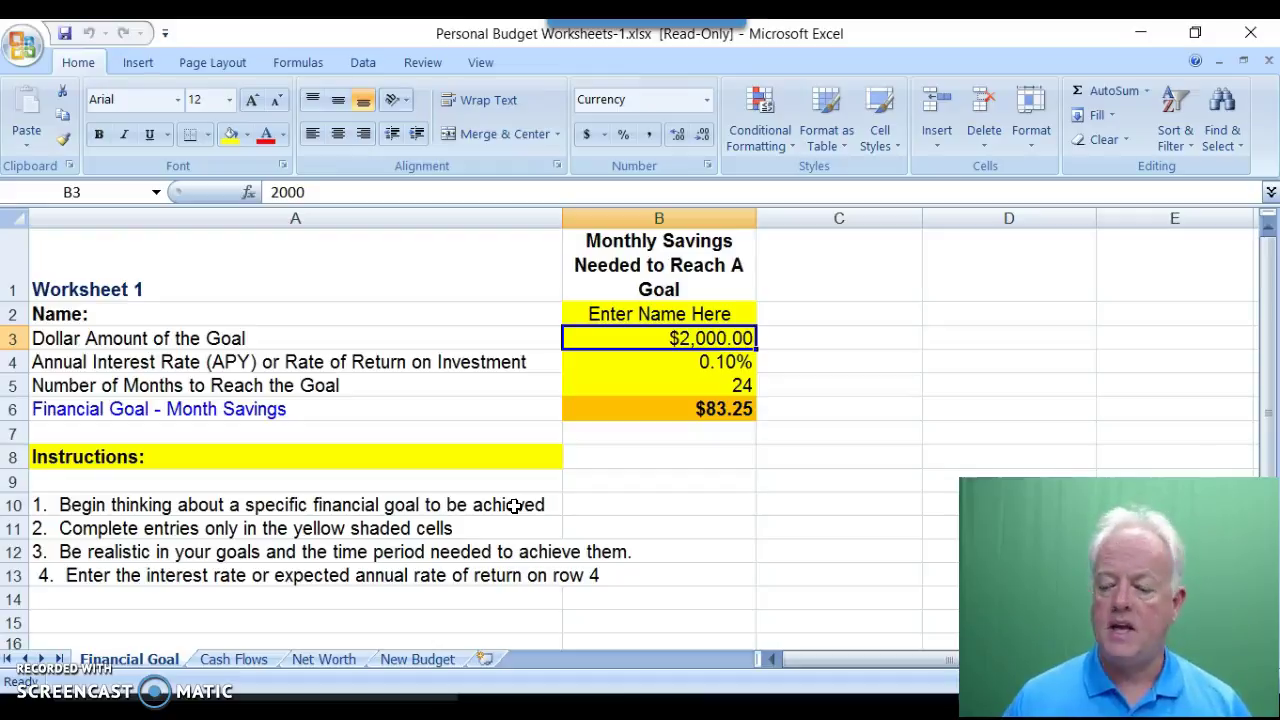
Open the Cash Flows worksheet and select the Wages #1 (gross) figure in the income section
left_click(252, 662)
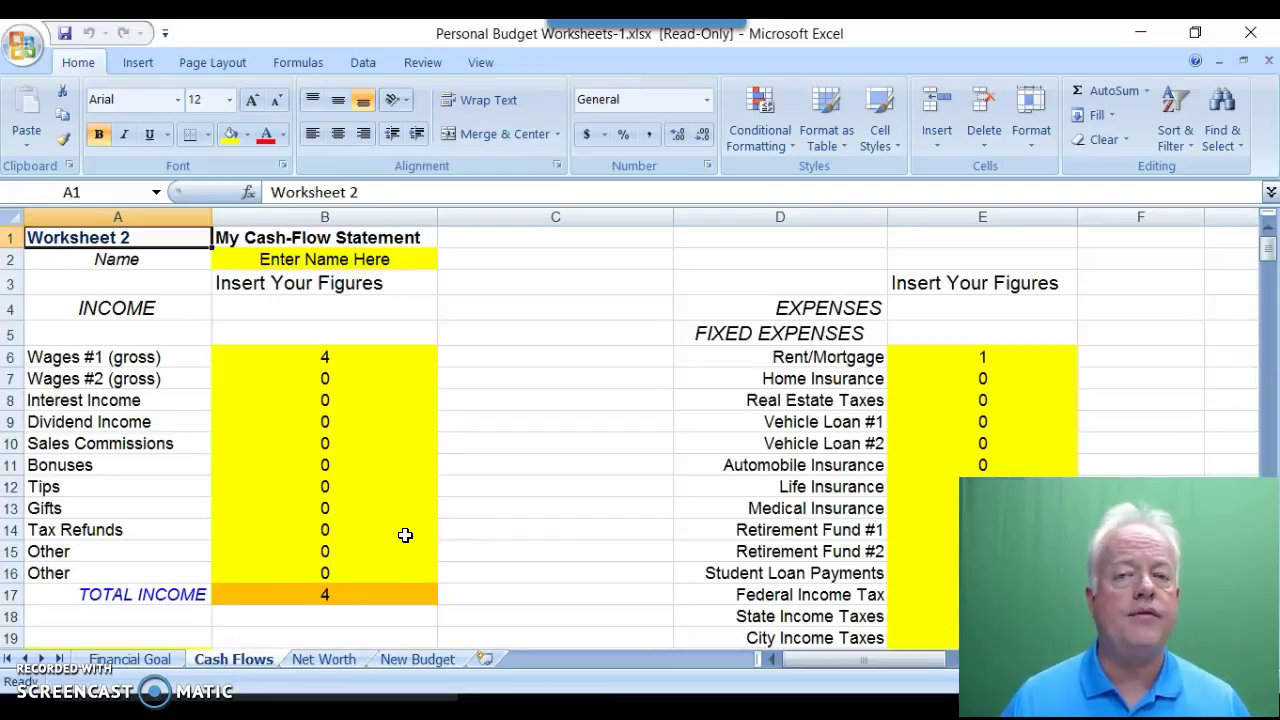
left_click(357, 356)
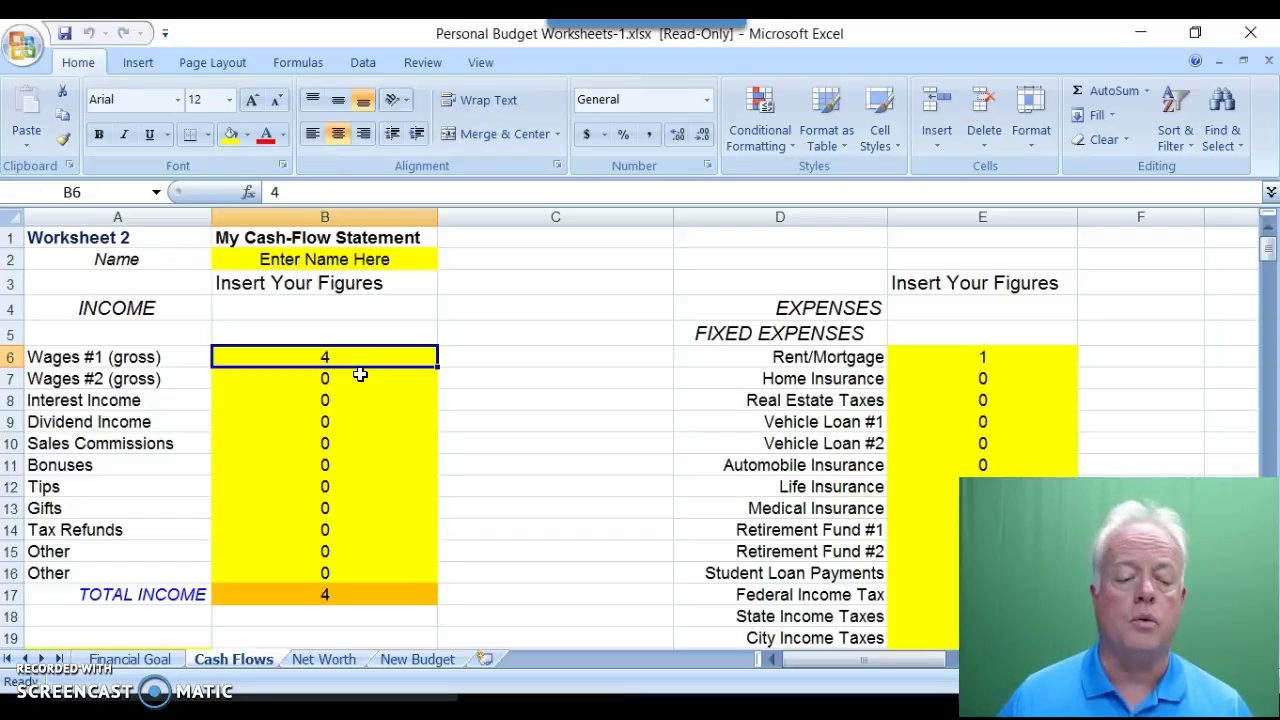
left_click(358, 372)
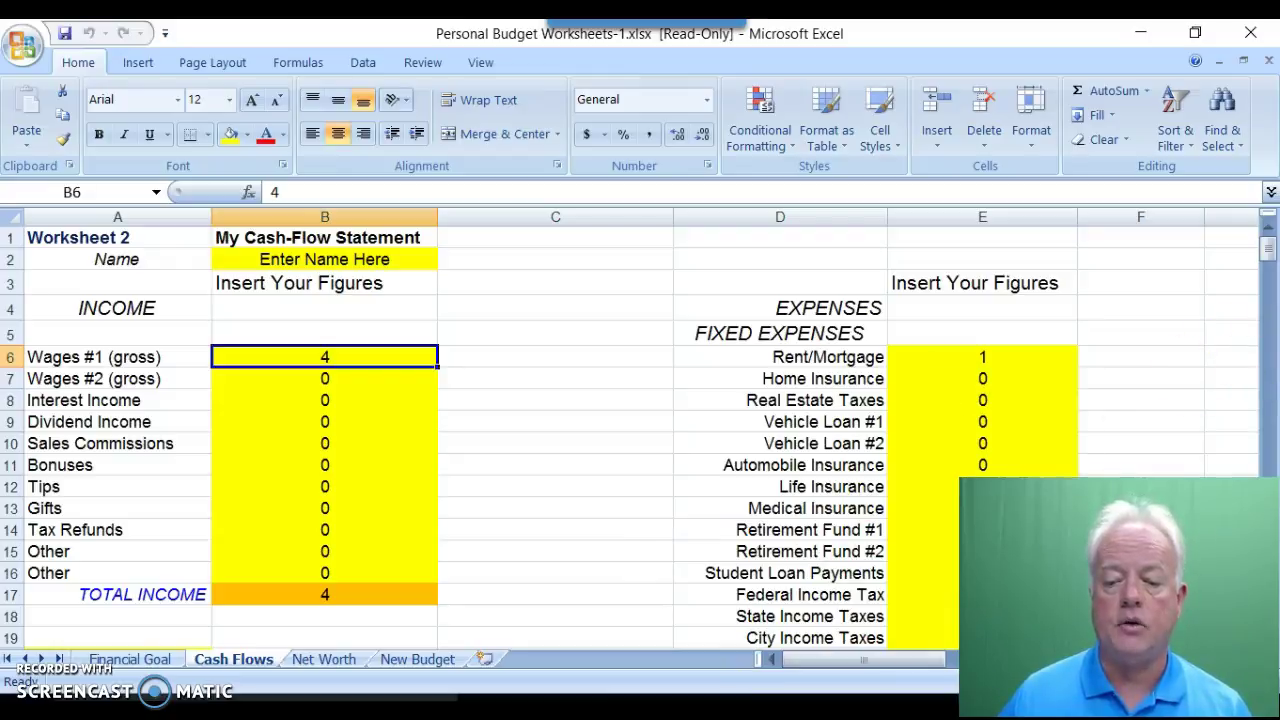
Examine the expense rows on the Cash Flows worksheet from Federal Income Tax down to Natural Gas
left_click(955, 594)
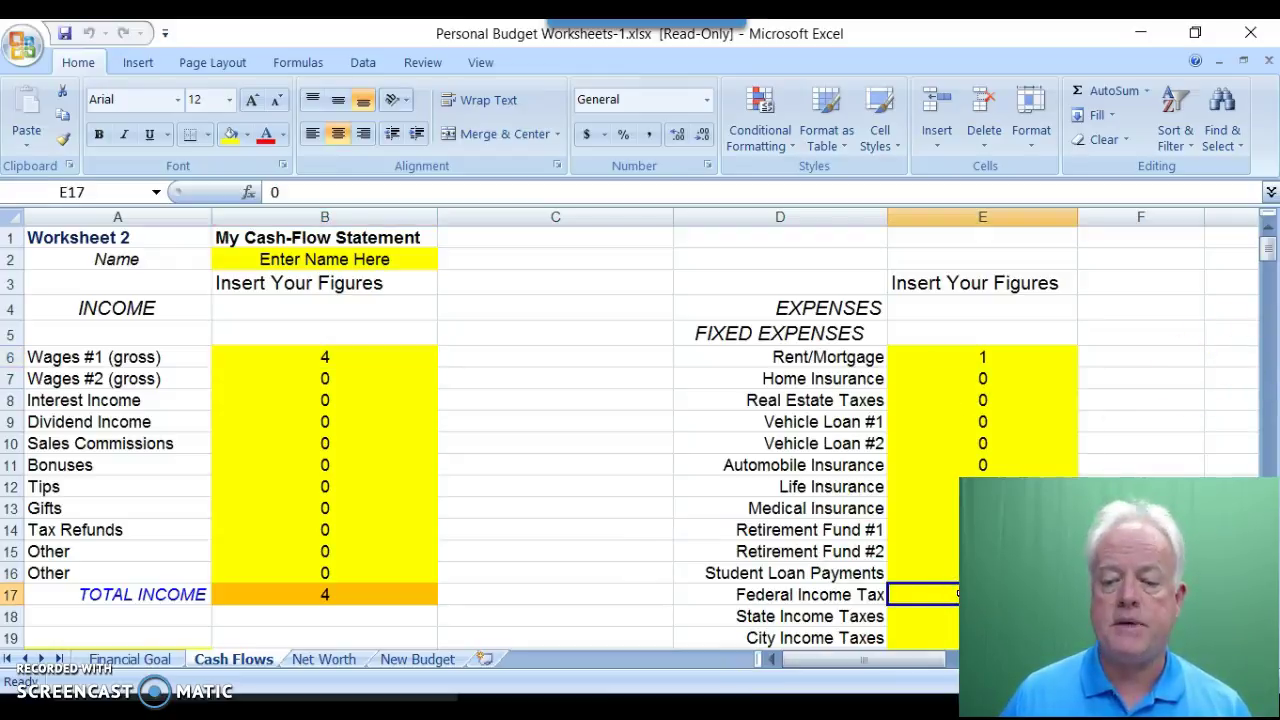
key("Down")
key("Down")
key("Down")
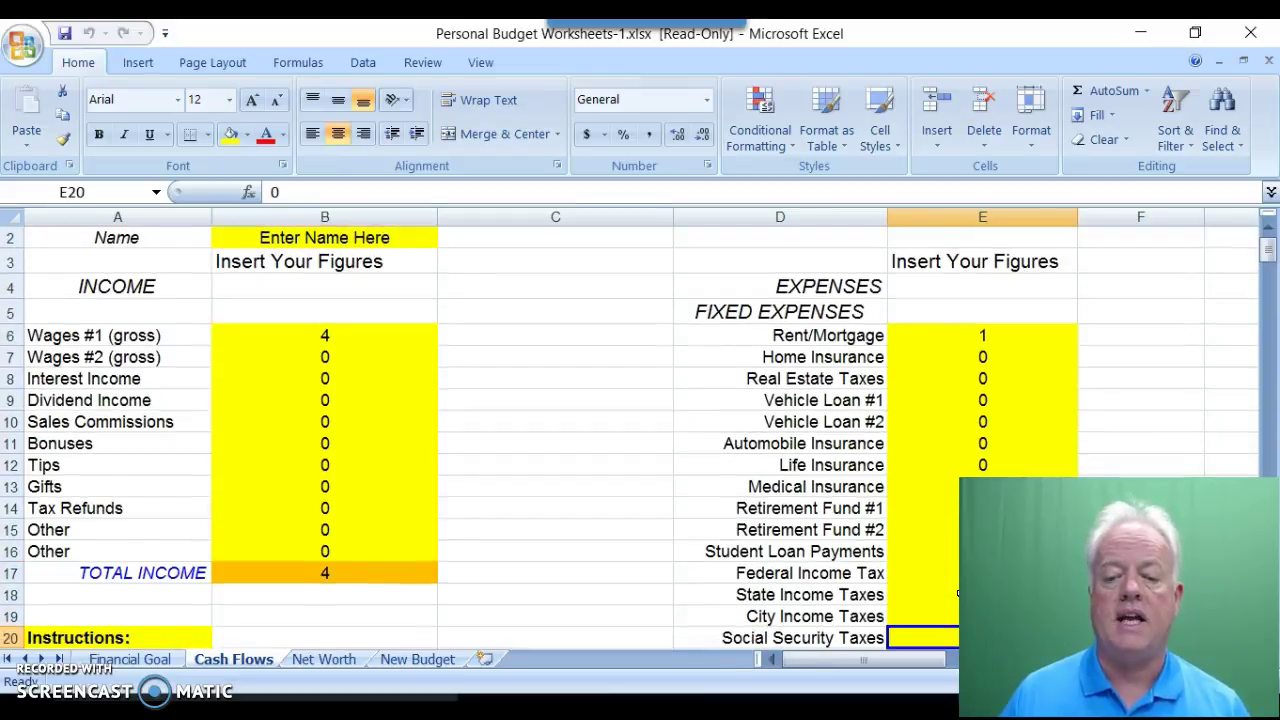
key("Down")
key("Down")
key("Down")
key("Down")
key("Down")
key("Down")
key("Down")
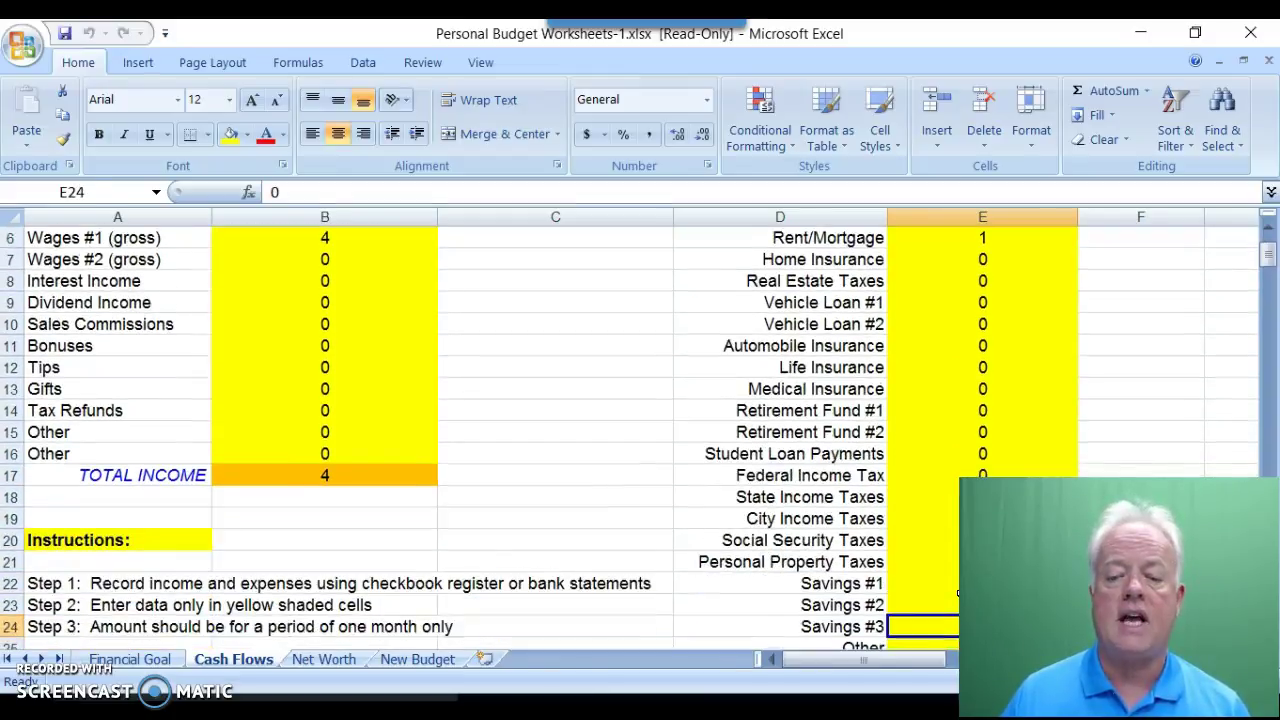
key("Down")
key("Down")
key("Down")
key("Down")
key("Down")
key("Down")
key("Down")
key("Down")
key("Down")
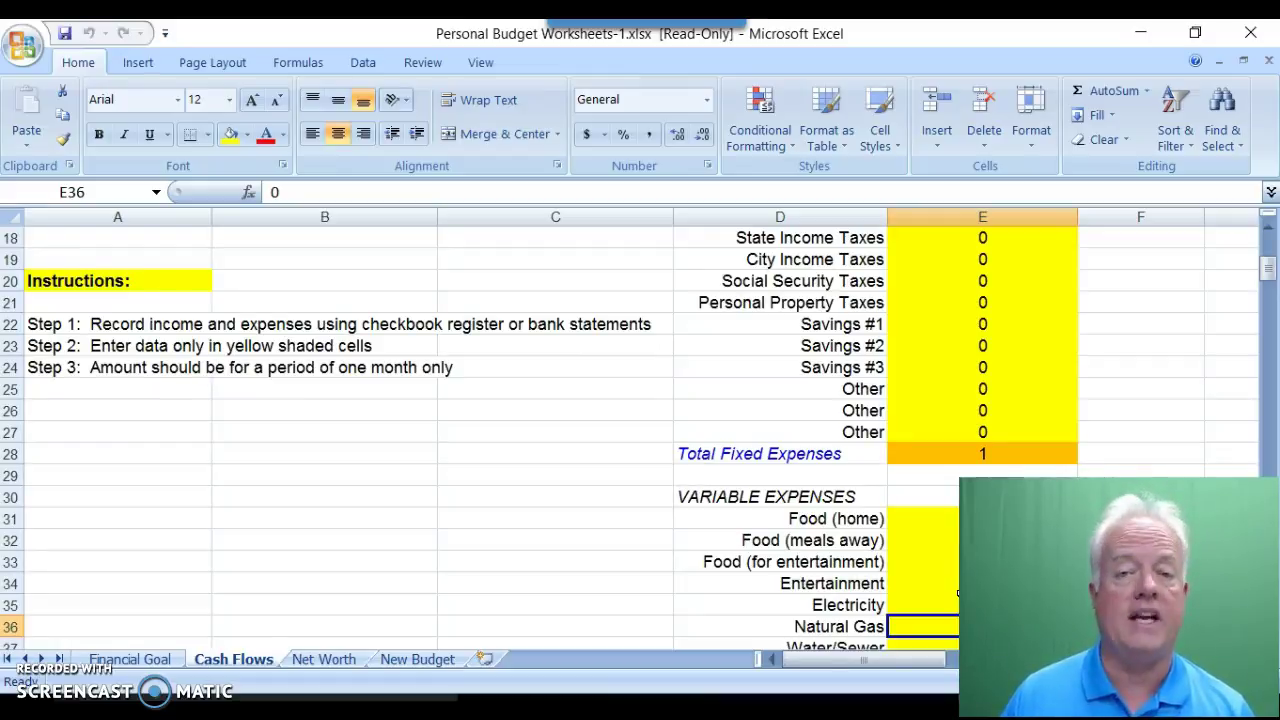
Return to the start of the expenses column and review the fixed expense rows from Rent/Mortgage through Savings and Other
key("Up")
key("Up")
key("Up")
key("Up")
key("Up")
key("Up")
key("Up")
key("Up")
key("Up")
key("Up")
key("Up")
key("Up")
key("Up")
key("Up")
key("Up")
key("Up")
key("Up")
key("Up")
key("Up")
key("Up")
key("Up")
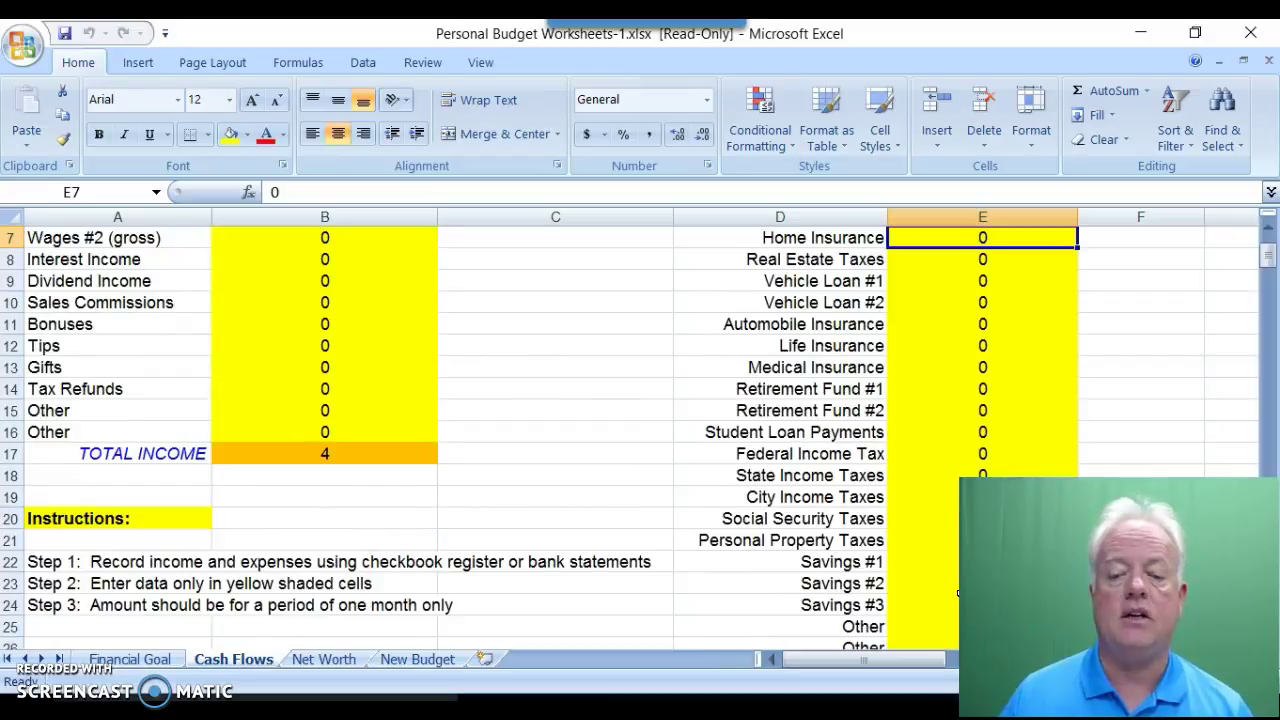
key("Up")
key("Up")
key("Up")
key("Up")
key("Down")
key("Down")
key("Down")
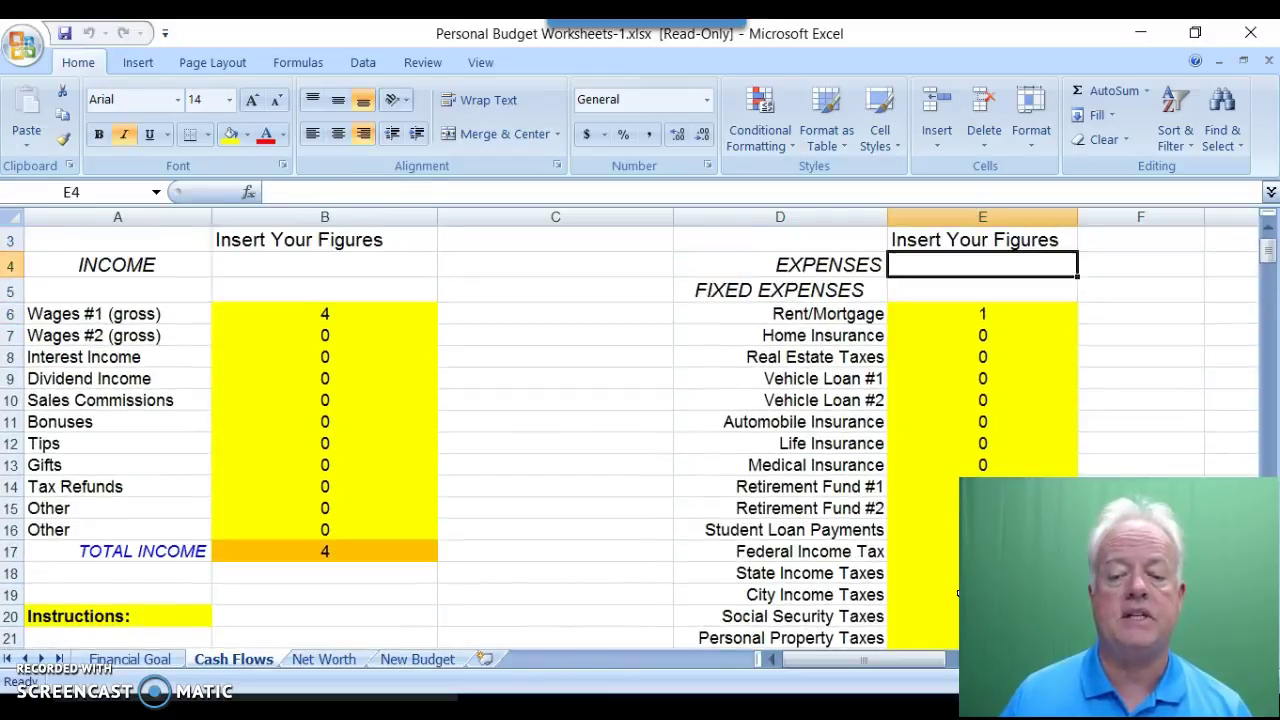
key("Down")
key("Down")
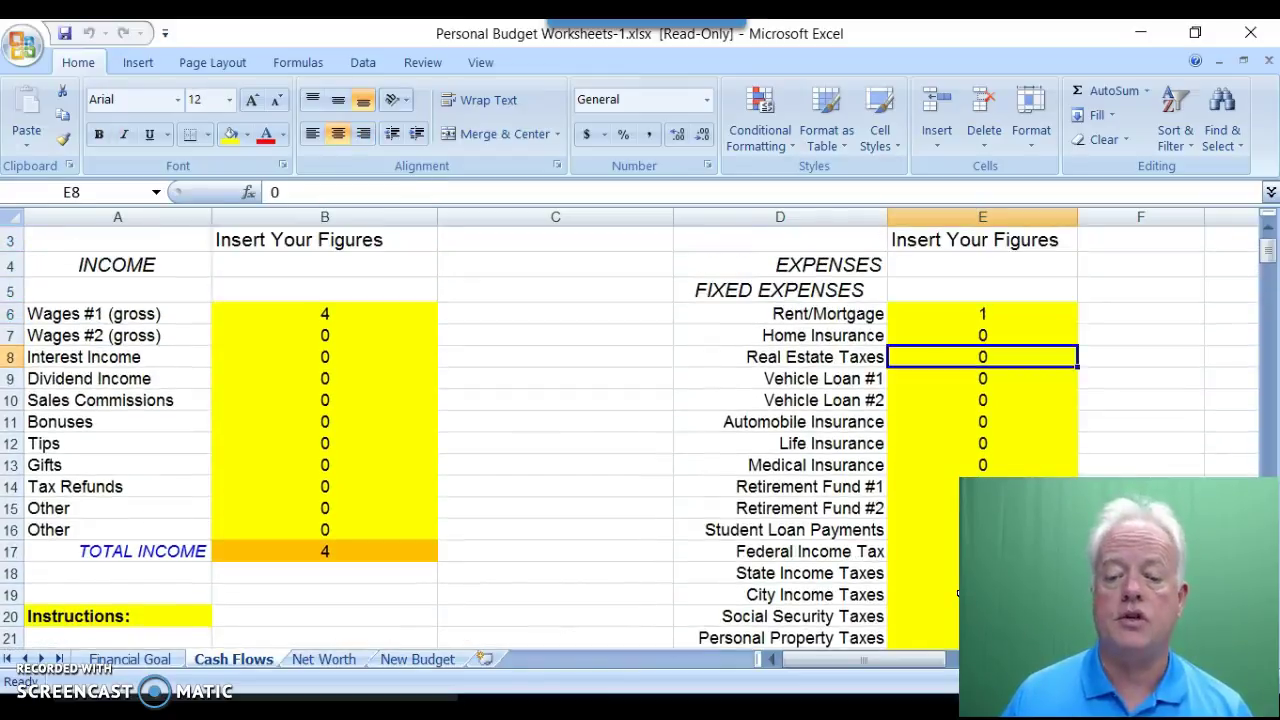
key("Down")
key("Down")
key("Down")
key("Down")
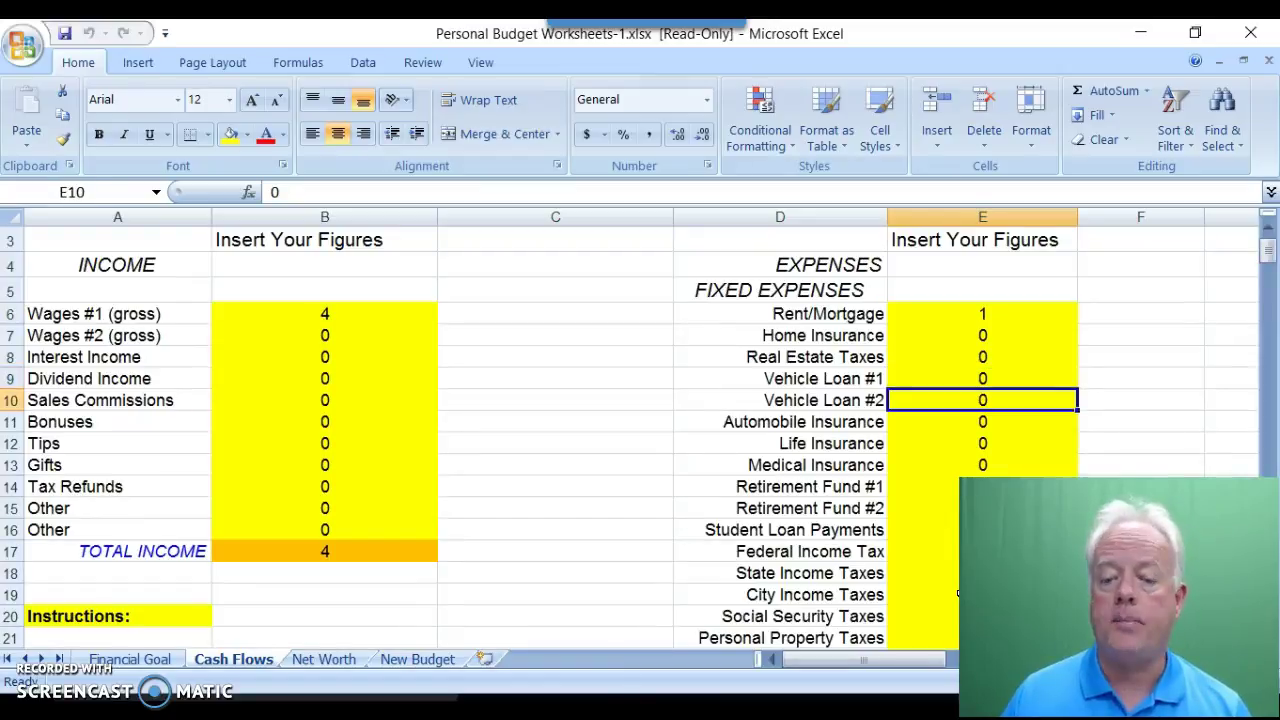
key("Down")
key("Down")
key("Down")
key("Down")
key("Down")
key("Down")
key("Down")
key("Down")
key("Down")
key("Down")
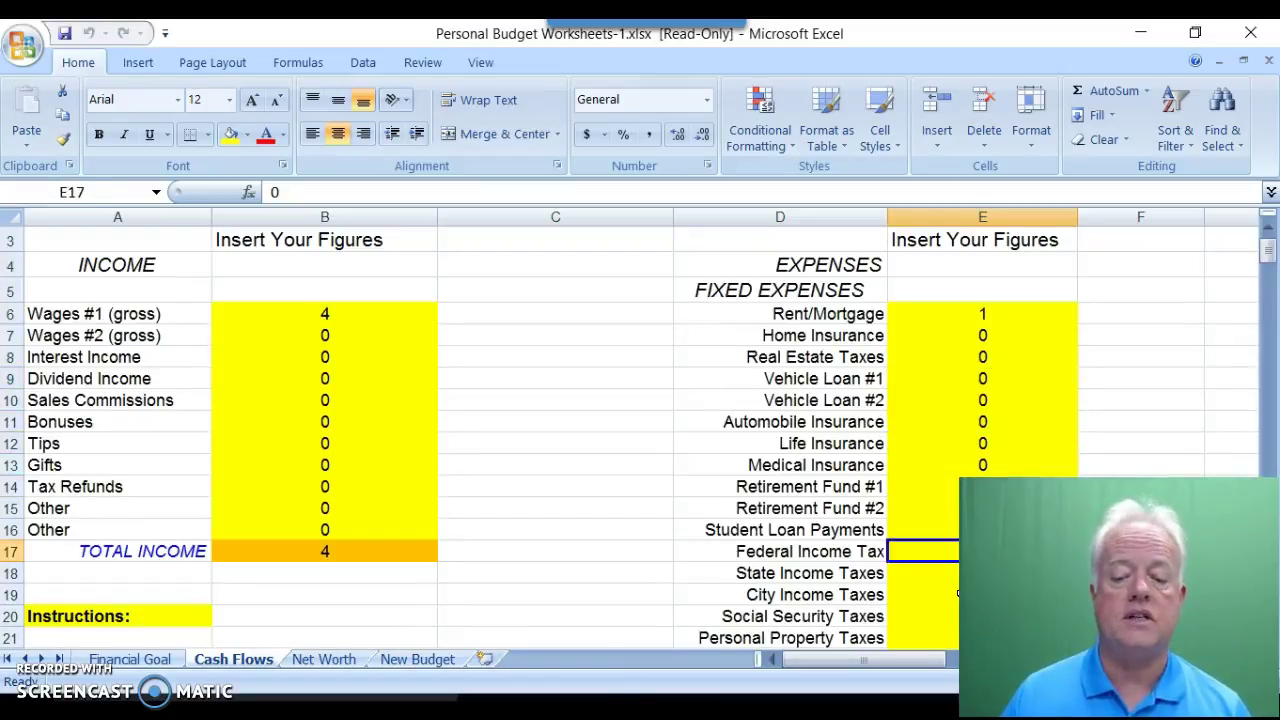
key("Down")
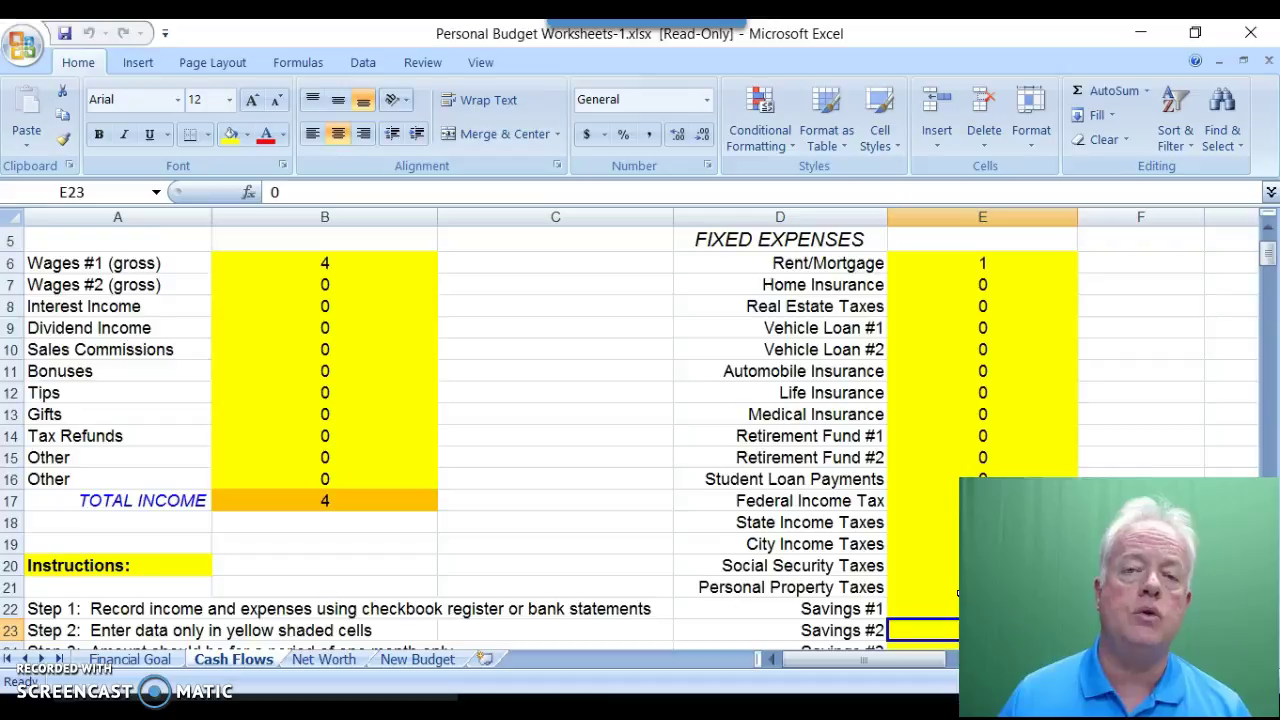
key("Down")
key("Down")
key("Down")
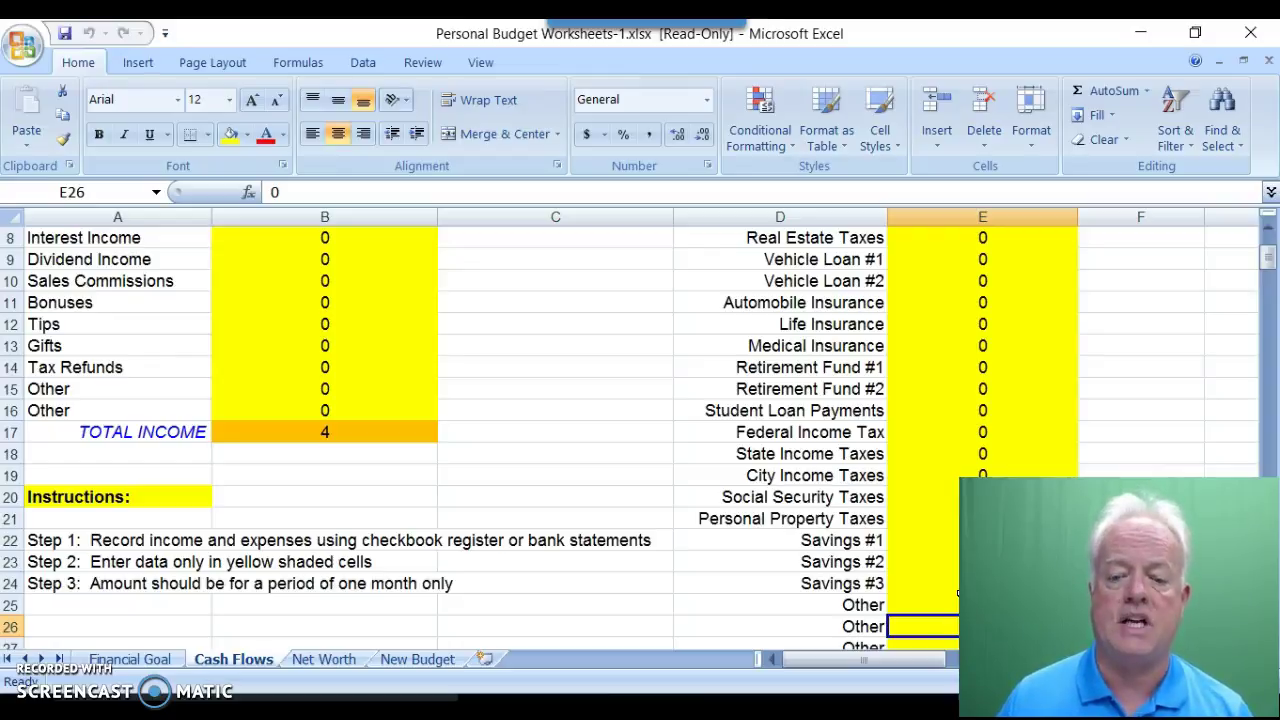
Examine the variable expense rows and the total expenses and surplus (deficit) rows at the end of the cash-flow statement
key("Return")
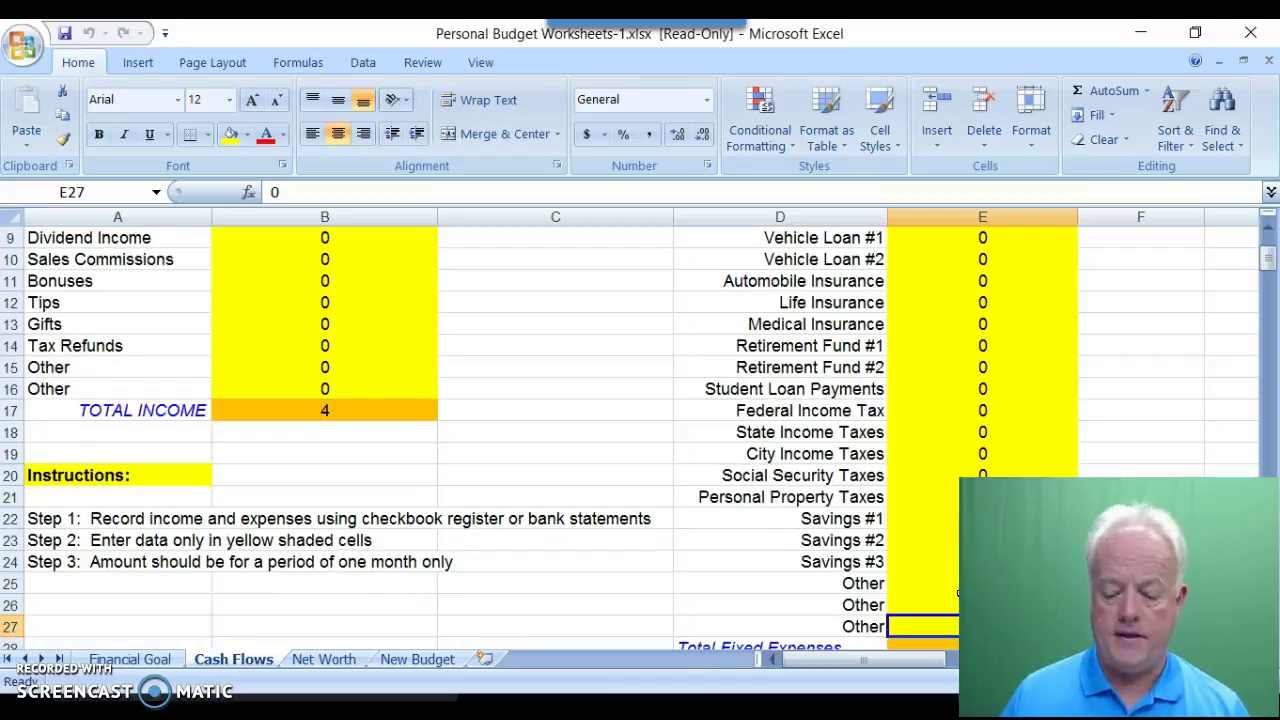
key("Return")
key("Return")
key("Return")
key("Return")
key("Return")
key("Return")
key("Return")
key("Return")
key("Return")
key("Return")
key("Return")
key("Return")
key("Return")
key("Return")
key("Return")
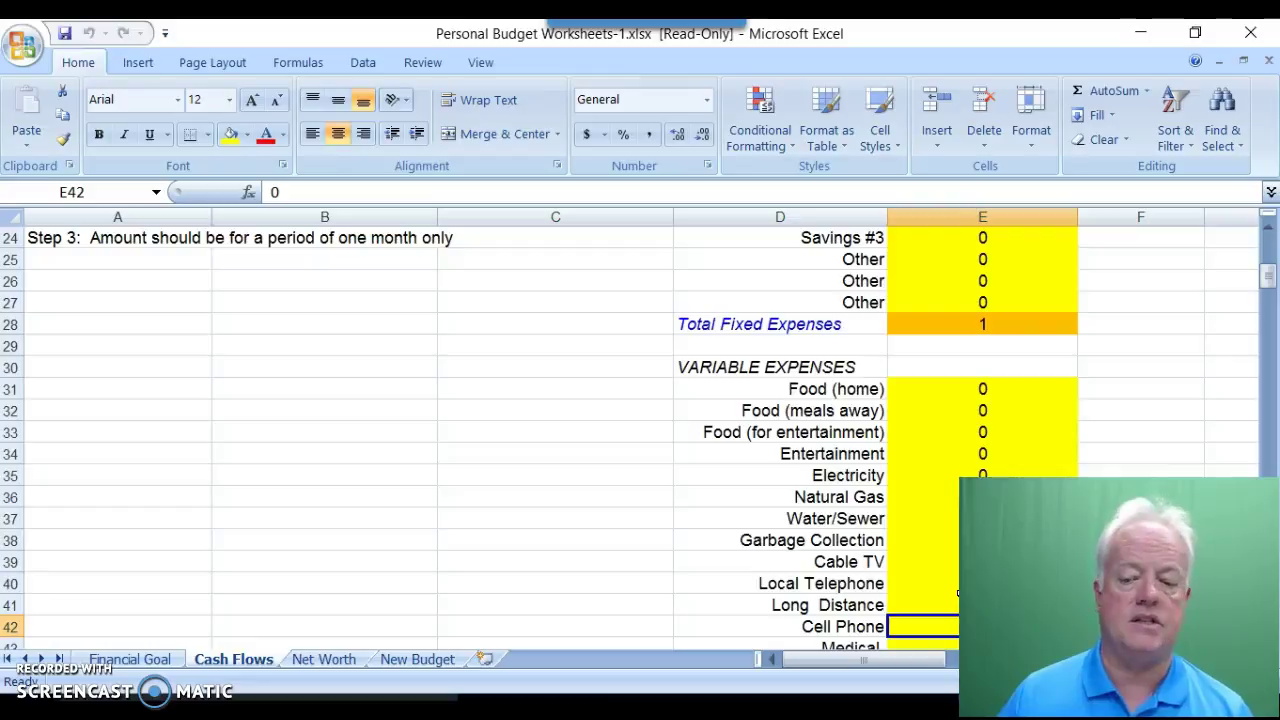
key("Down")
key("Down")
key("Down")
key("Down")
key("Down")
key("Down")
key("Down")
key("Down")
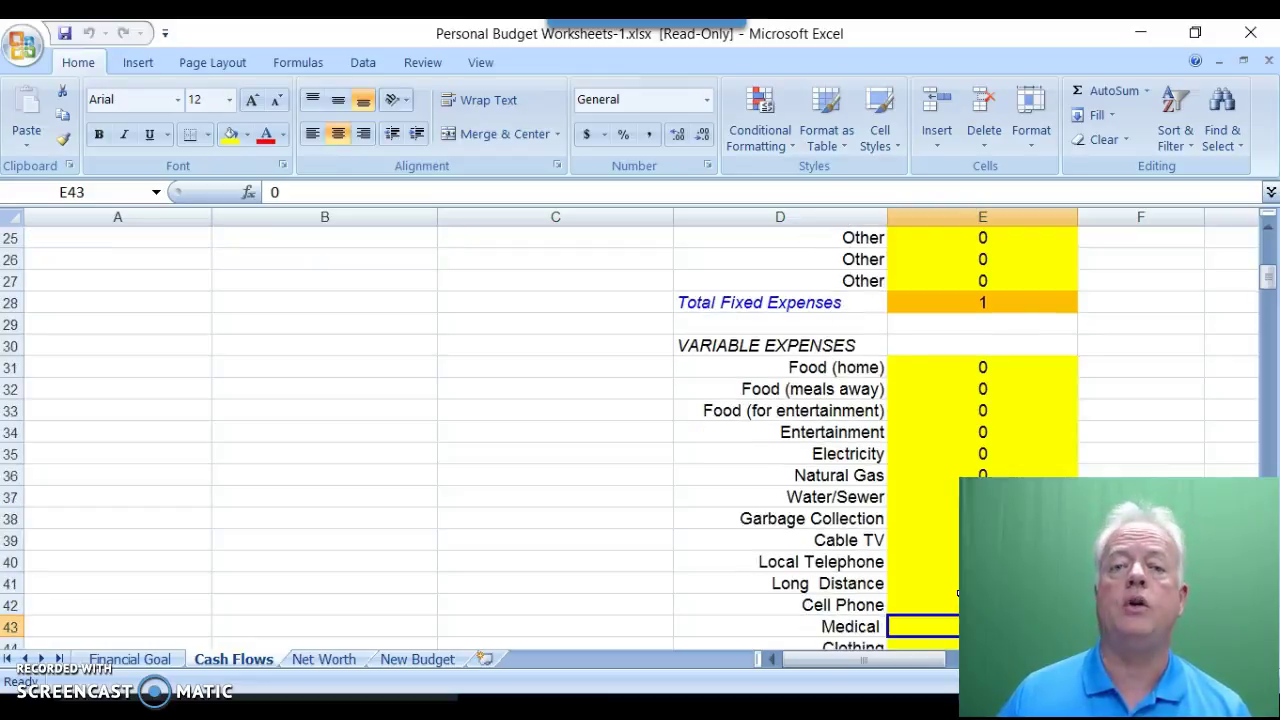
key("Down")
key("Down")
key("Down")
key("Down")
key("Down")
key("Down")
key("Down")
key("Down")
key("Down")
key("Down")
key("Down")
key("Down")
key("Down")
key("Down")
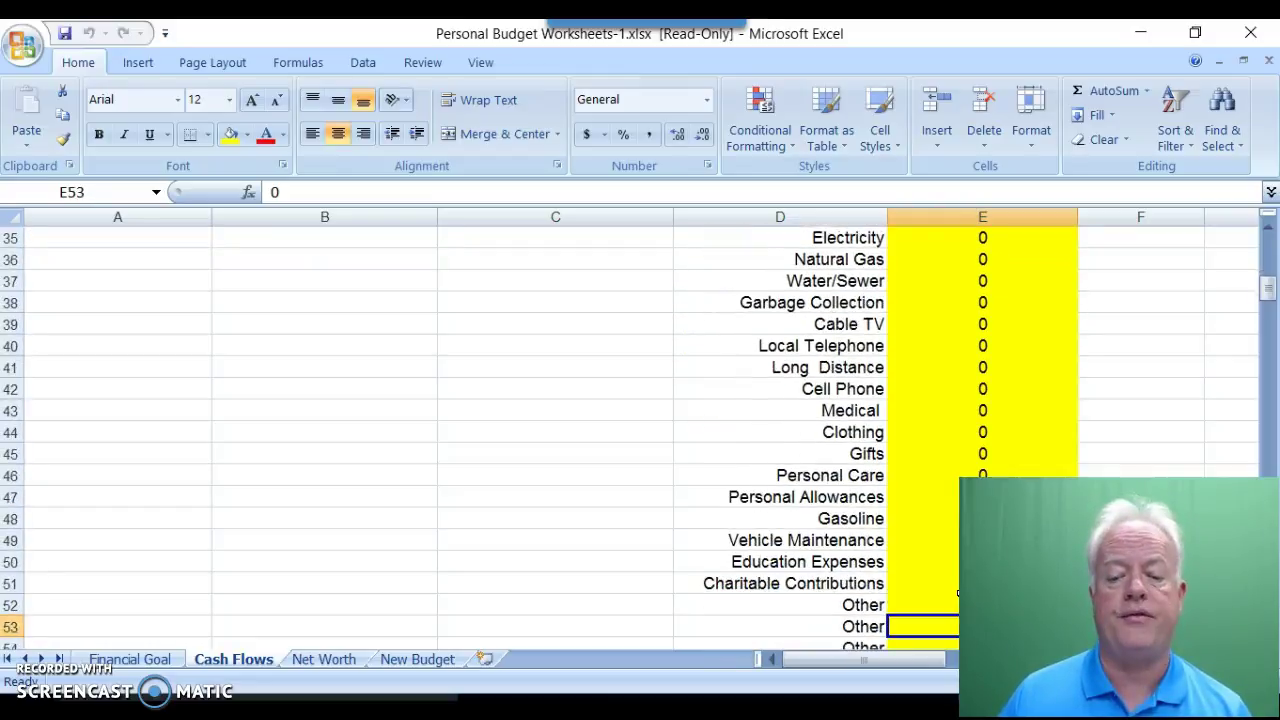
key("Down")
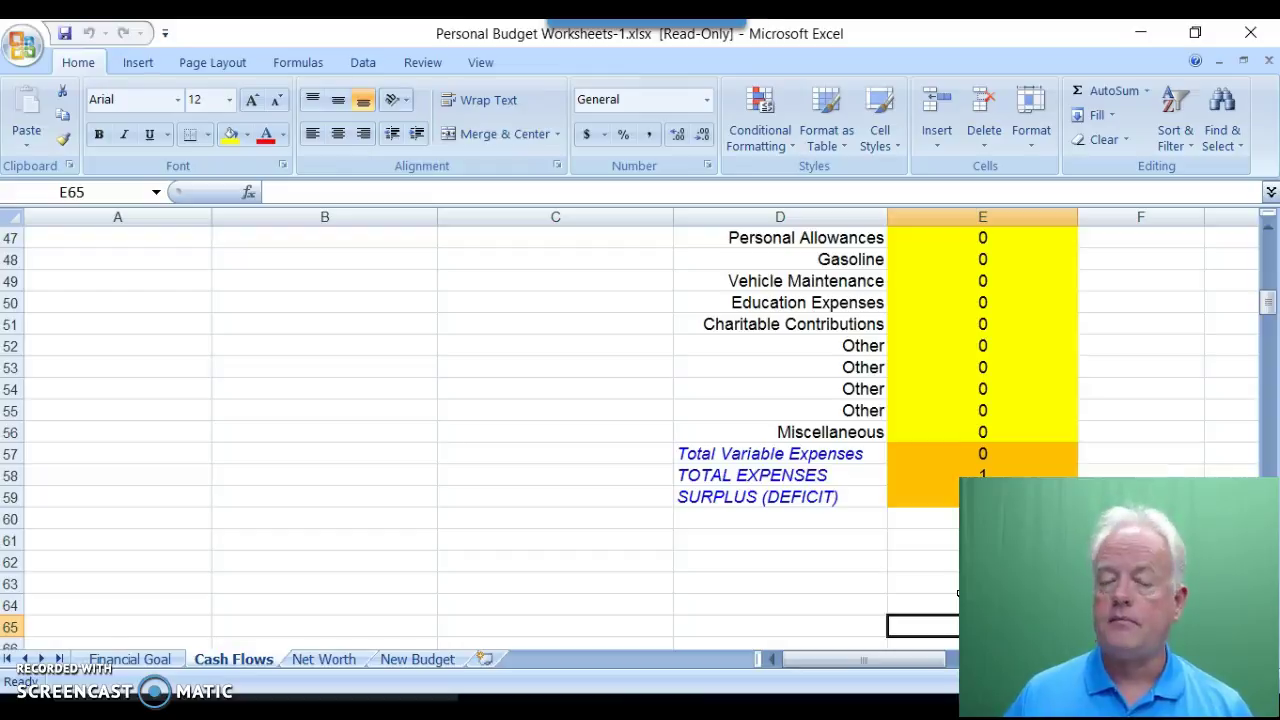
Open the Net Worth worksheet and examine its monetary, tangible and investment asset sections
left_click(320, 660)
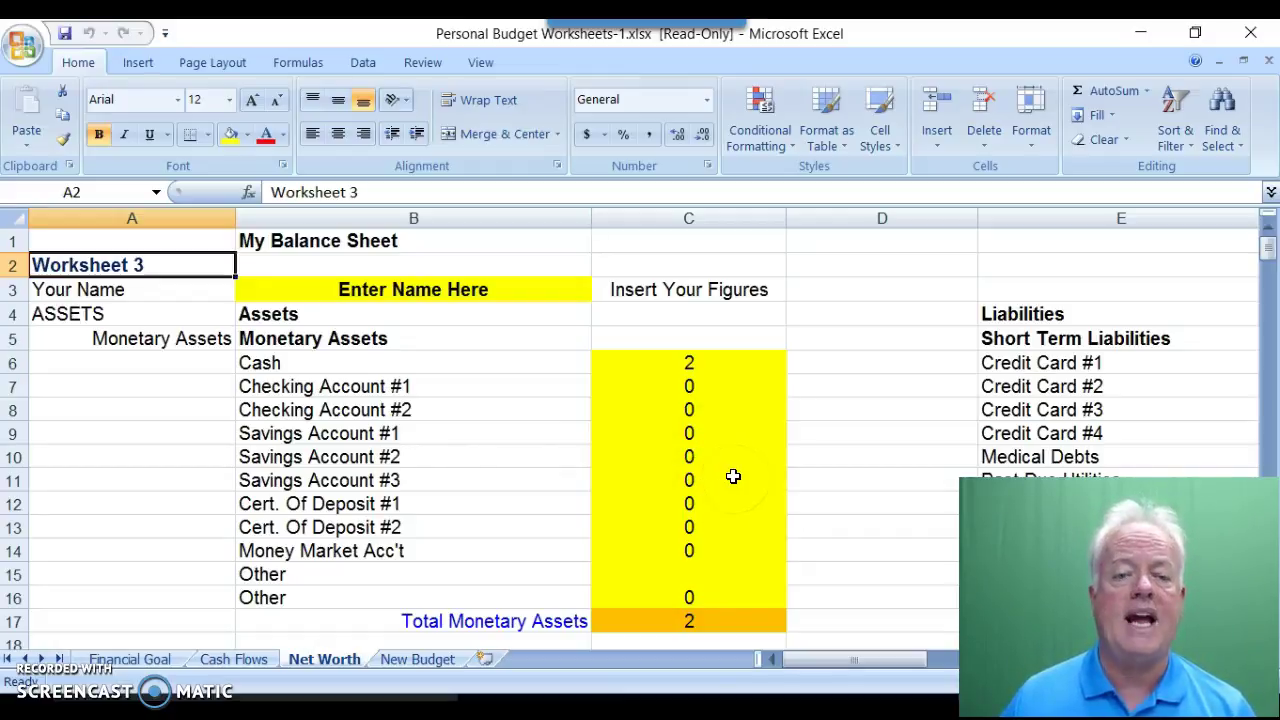
scroll(733, 476, "down", 1)
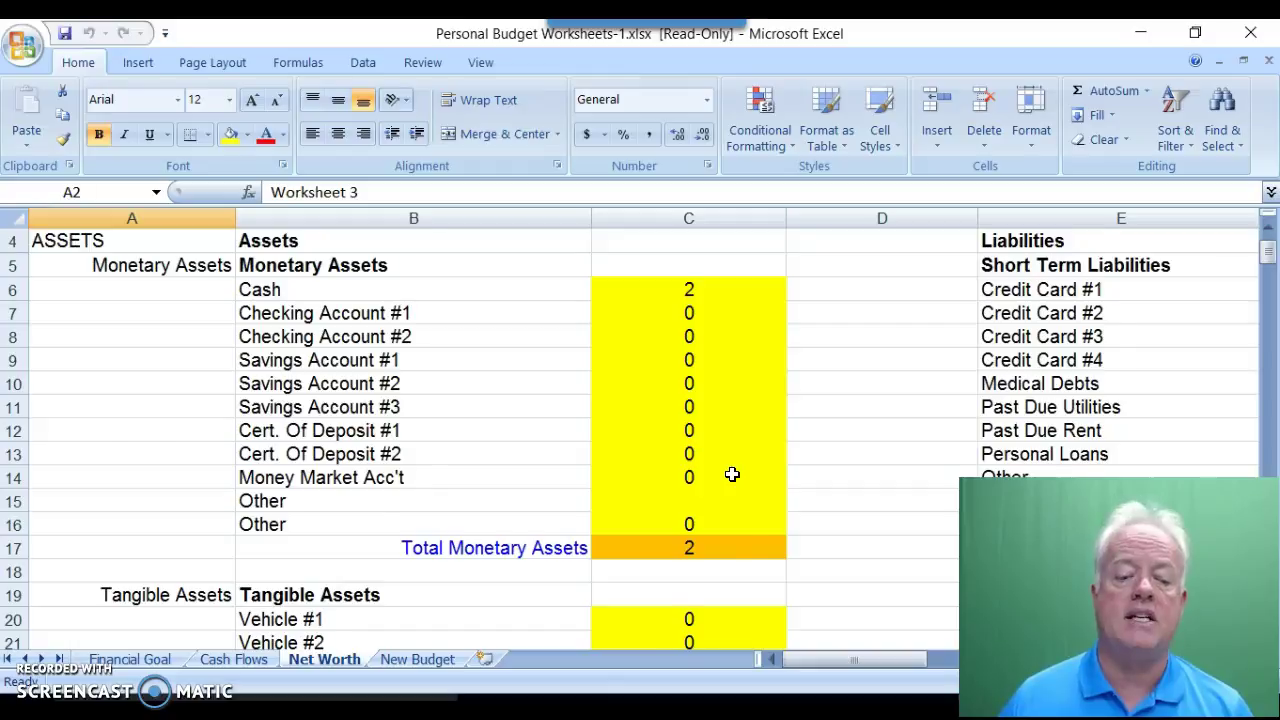
scroll(732, 474, "down", 4)
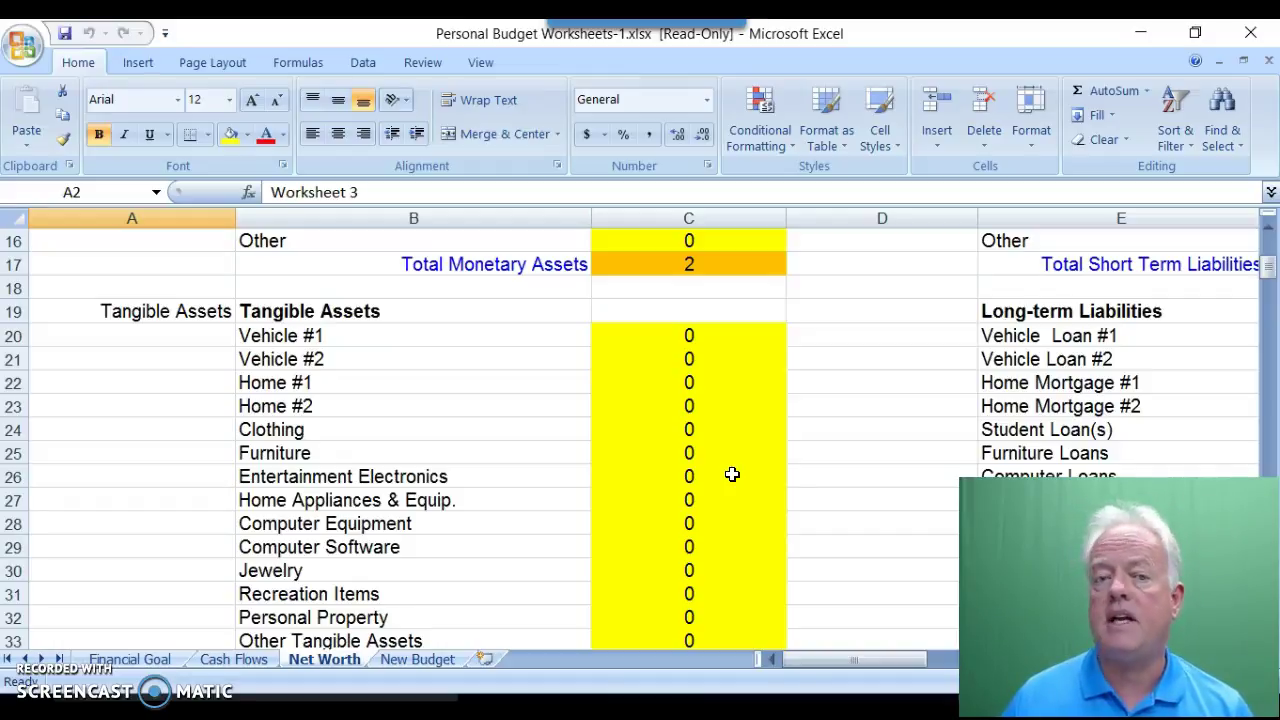
scroll(732, 474, "down", 4)
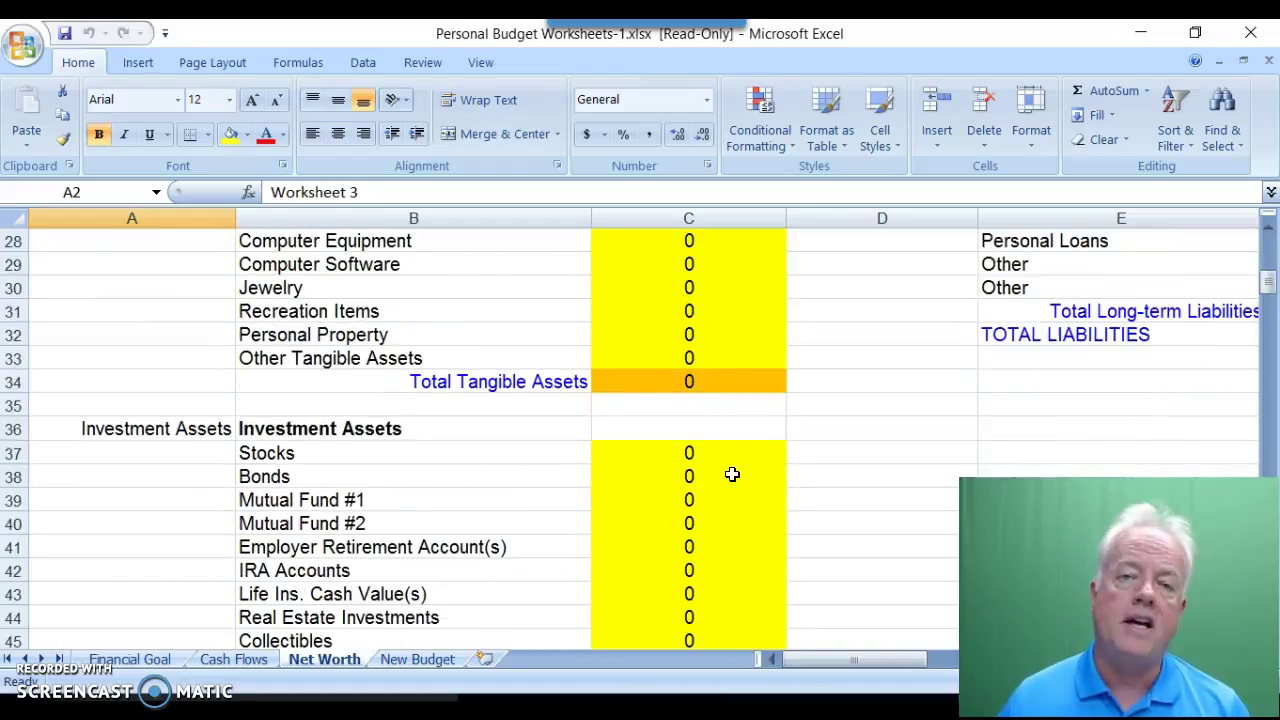
scroll(732, 474, "down", 2)
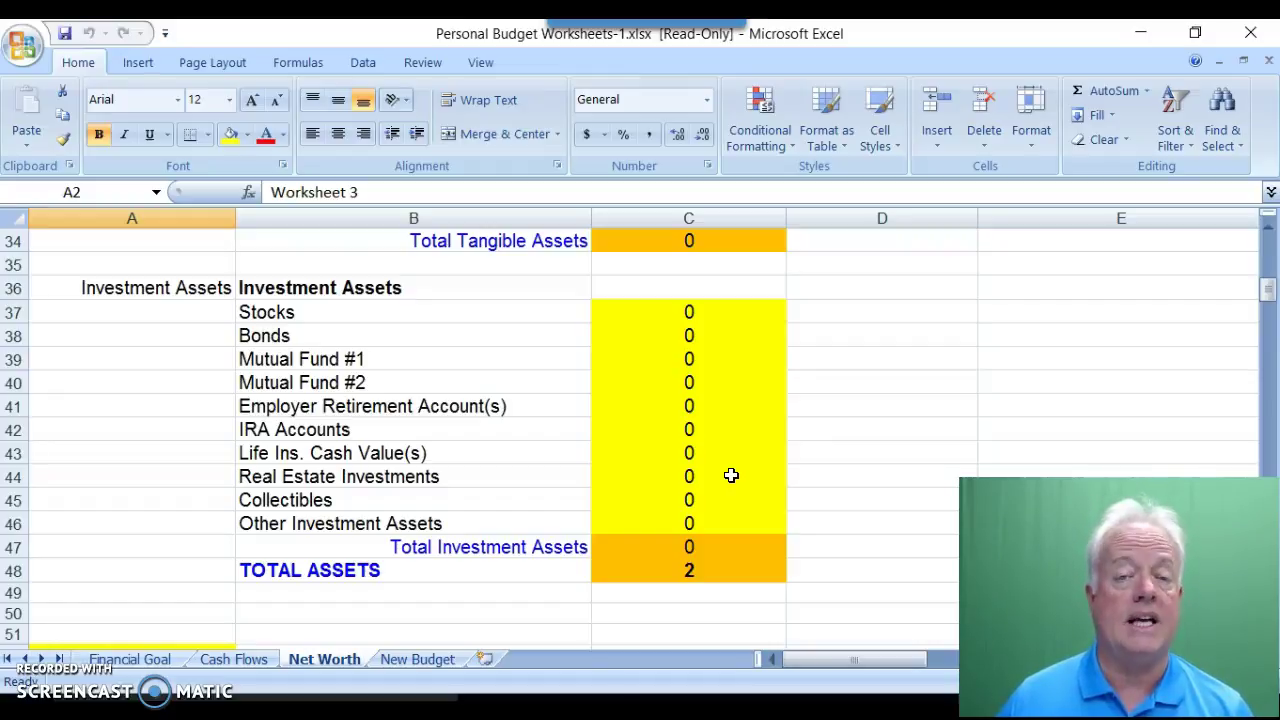
scroll(731, 475, "up", 1)
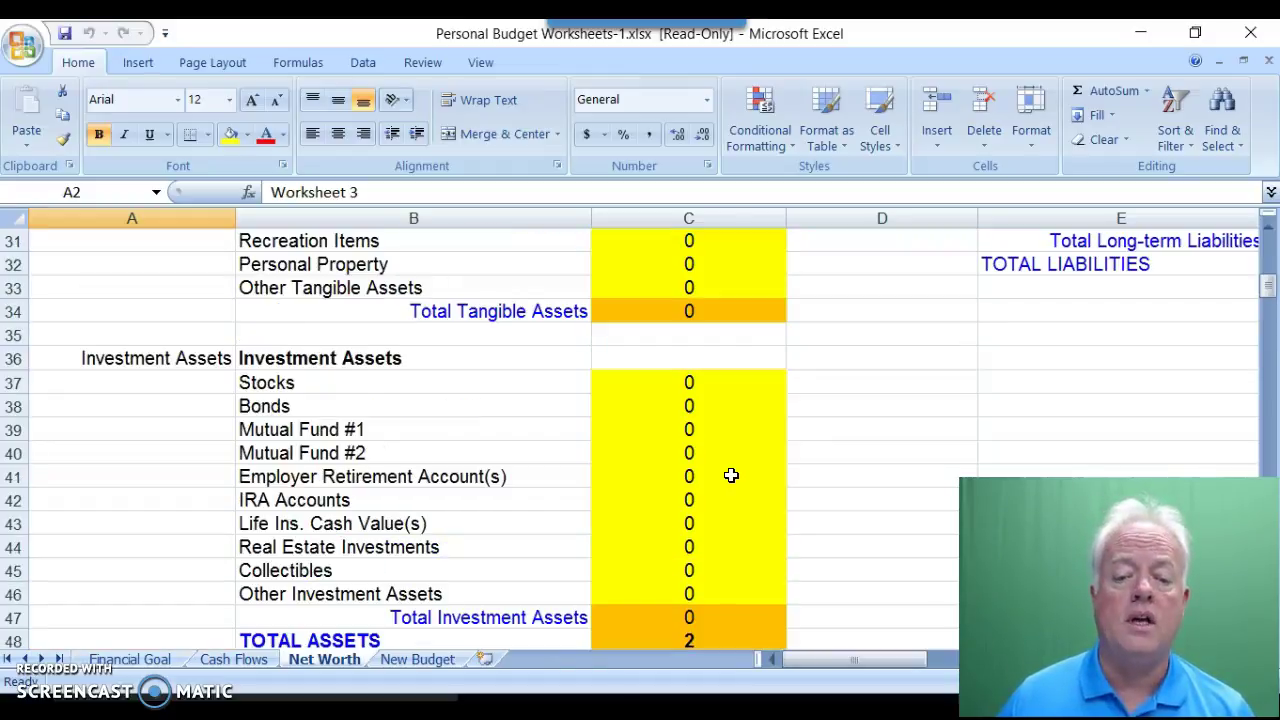
scroll(731, 475, "up", 5)
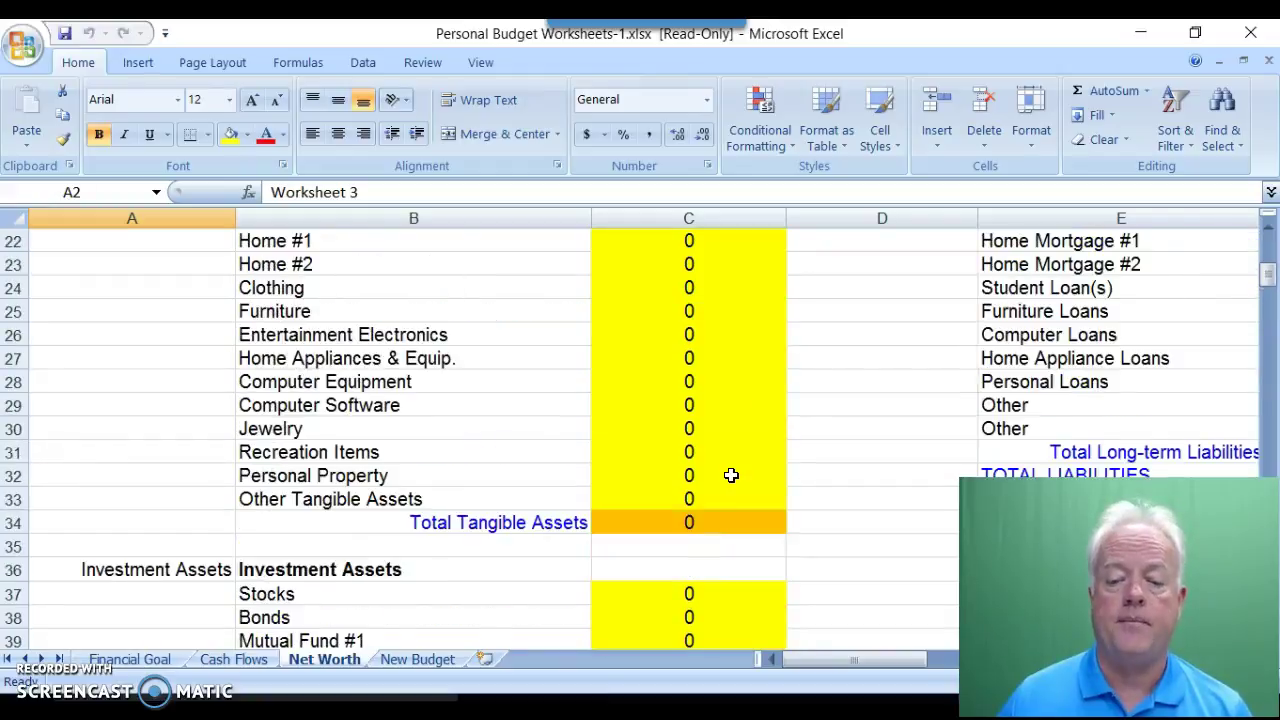
scroll(731, 475, "up", 3)
scroll(731, 475, "up", 2)
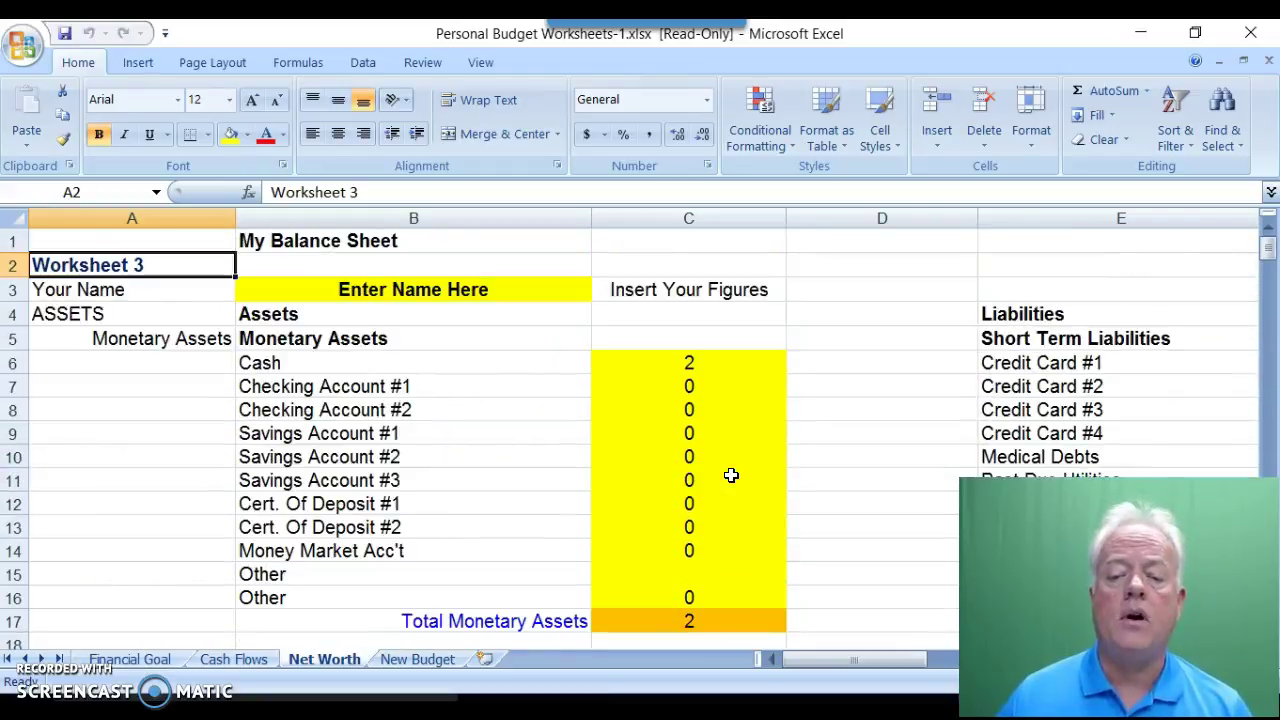
Examine the short-term liabilities on the balance sheet, selecting the Credit Card #1 figure and the Past Due Utilities figure
left_click(932, 661)
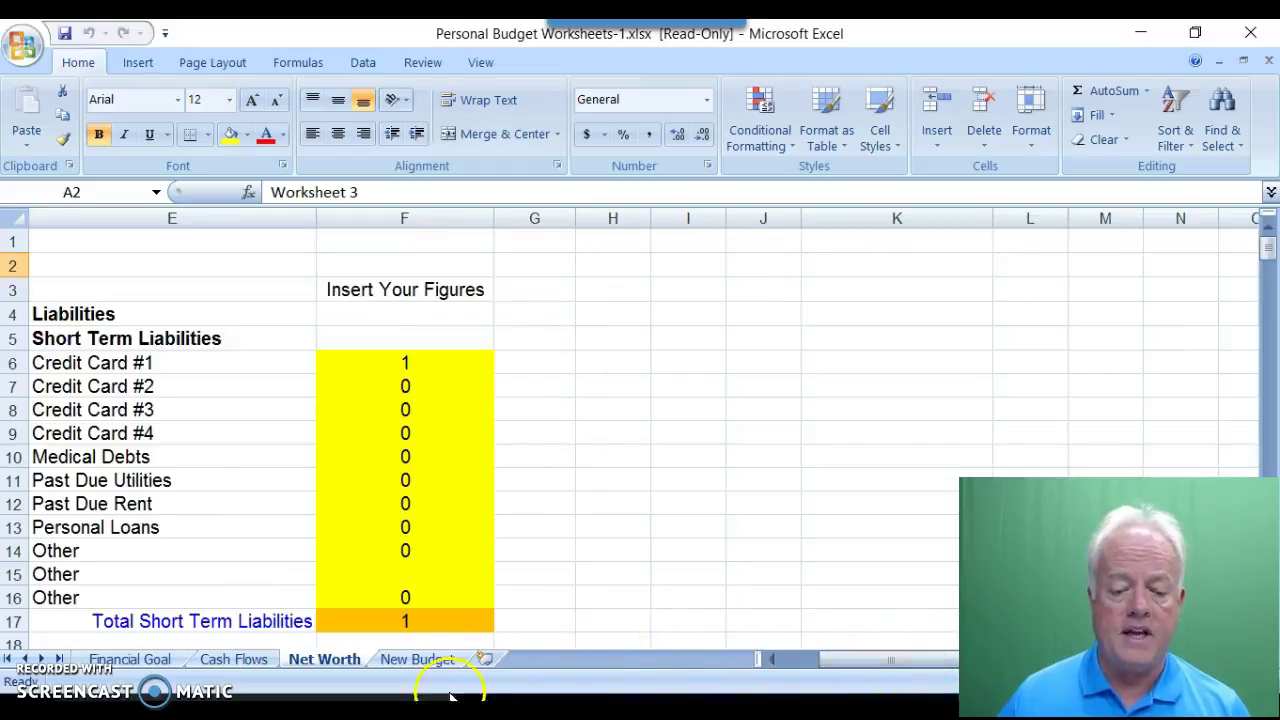
left_click(782, 658)
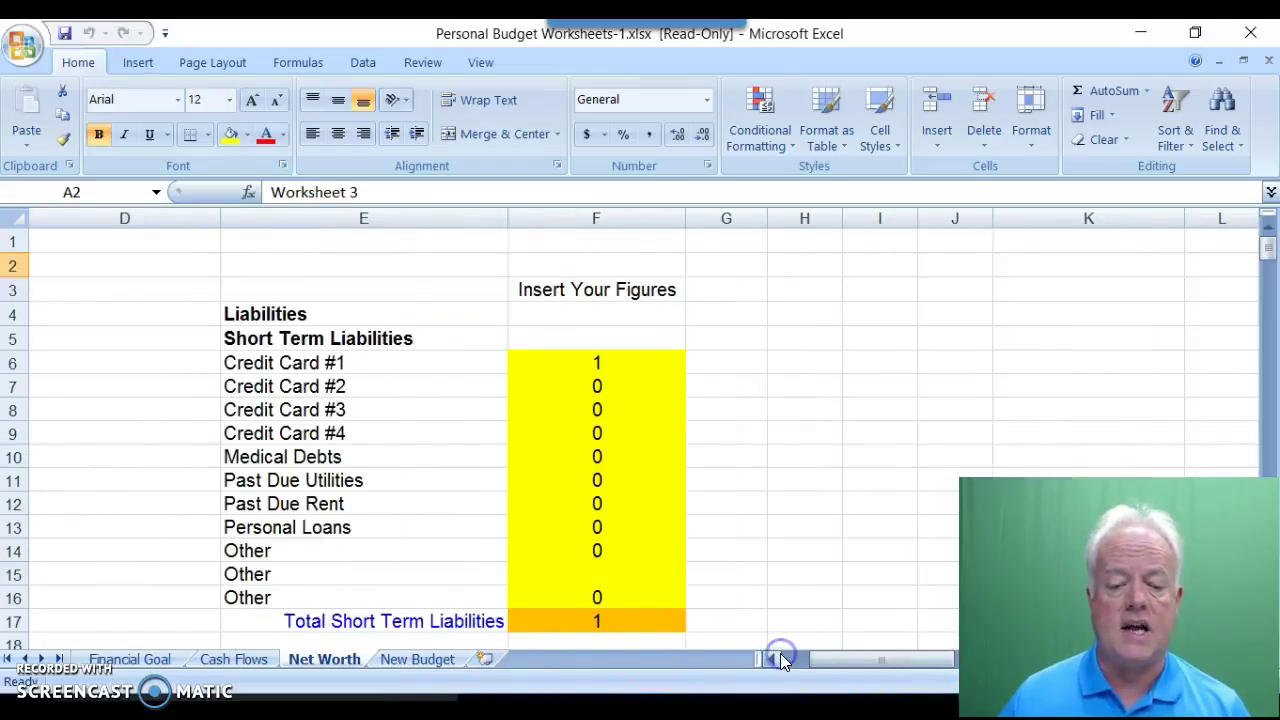
left_click(782, 658)
left_click(782, 658)
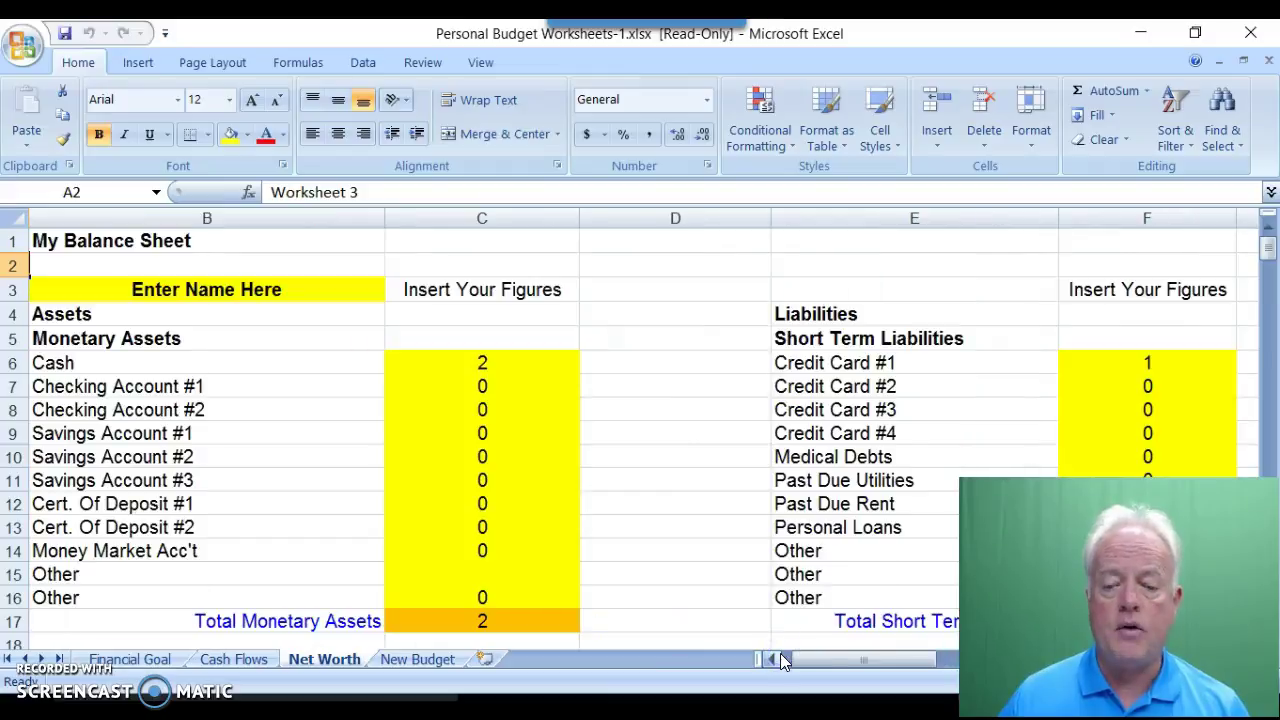
left_click(1135, 355)
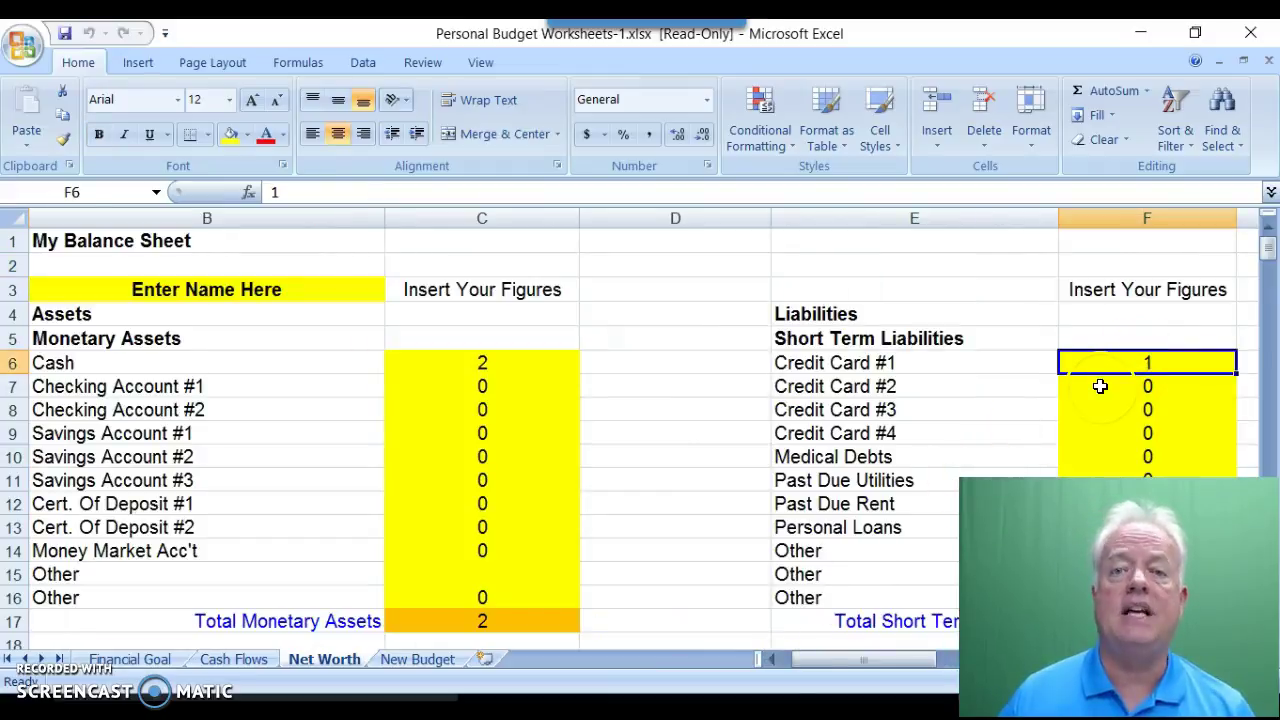
scroll(1100, 387, "down", 1)
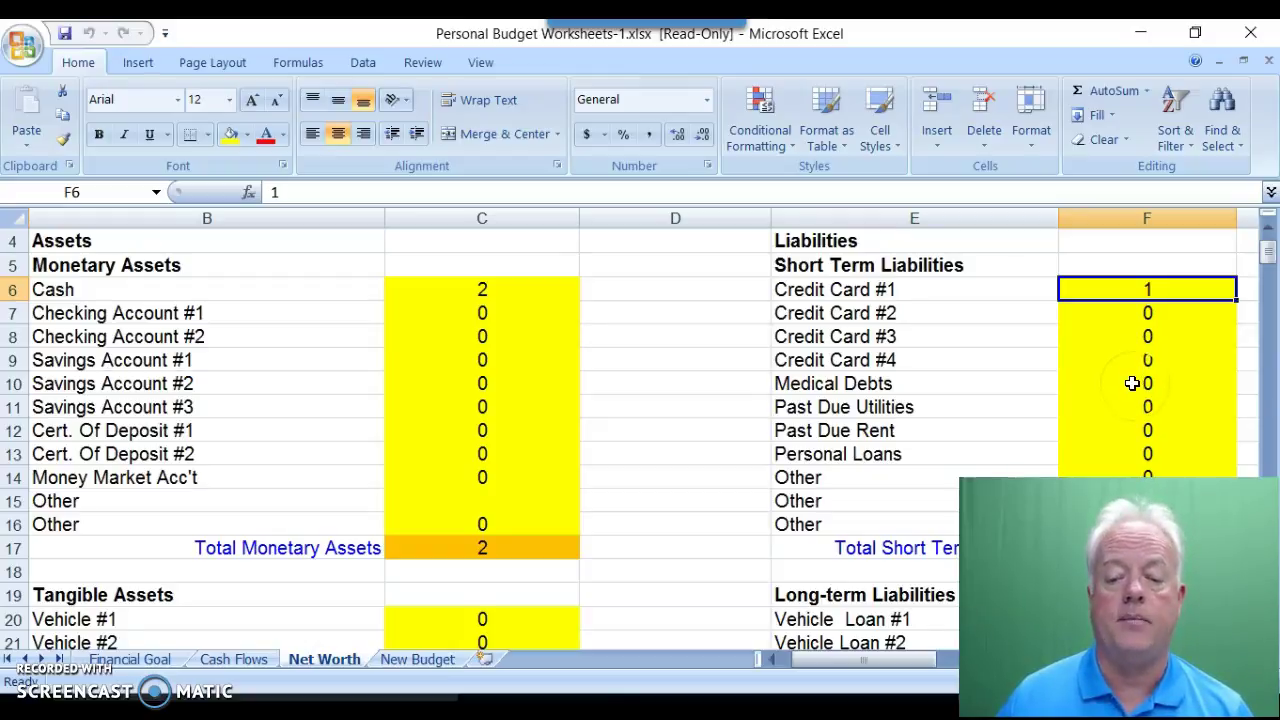
scroll(1131, 383, "down", 1)
left_click(1142, 335)
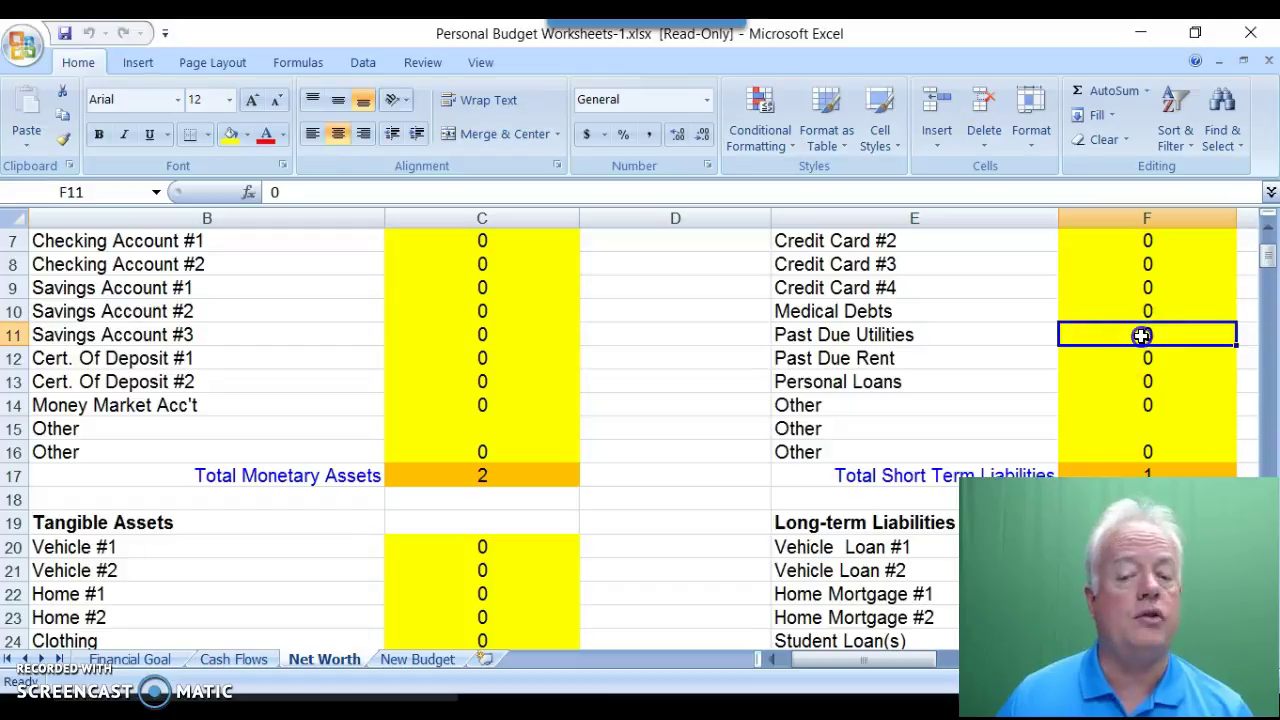
Examine the remaining short-term and long-term liabilities on the balance sheet and inspect the formula in the NET WORTH cell
scroll(1120, 350, "down", 1)
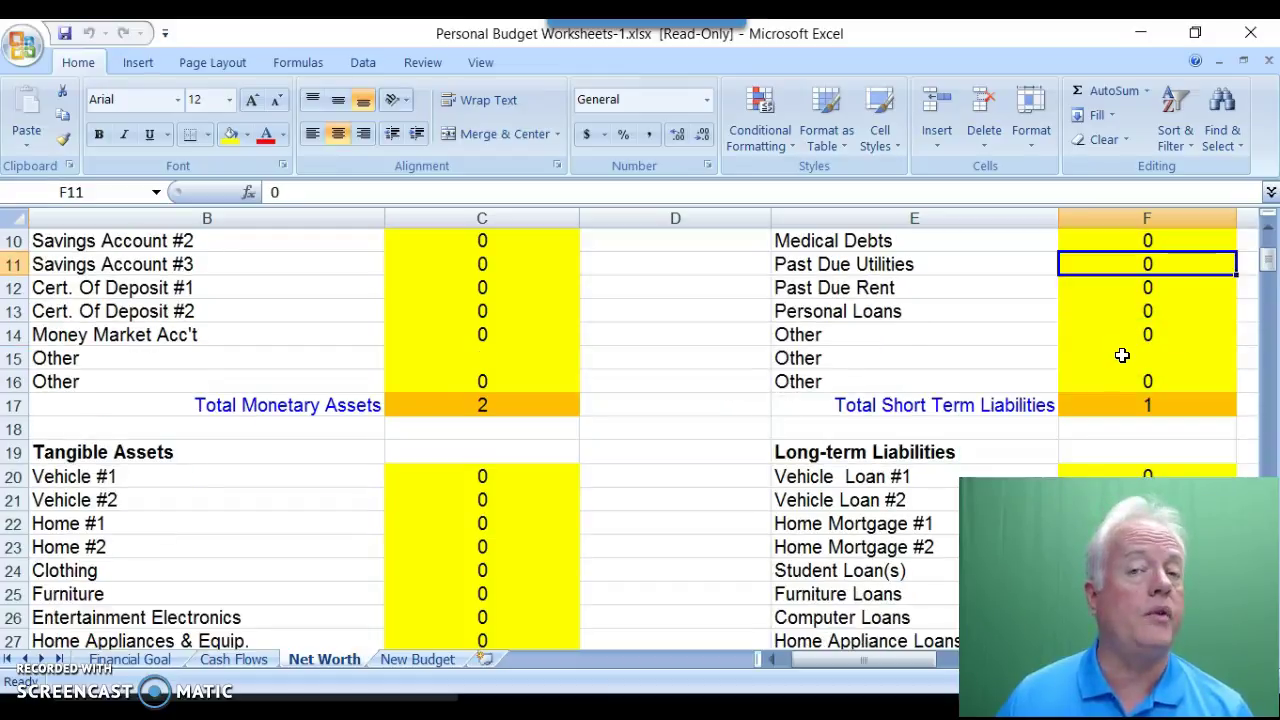
scroll(1122, 365, "down", 1)
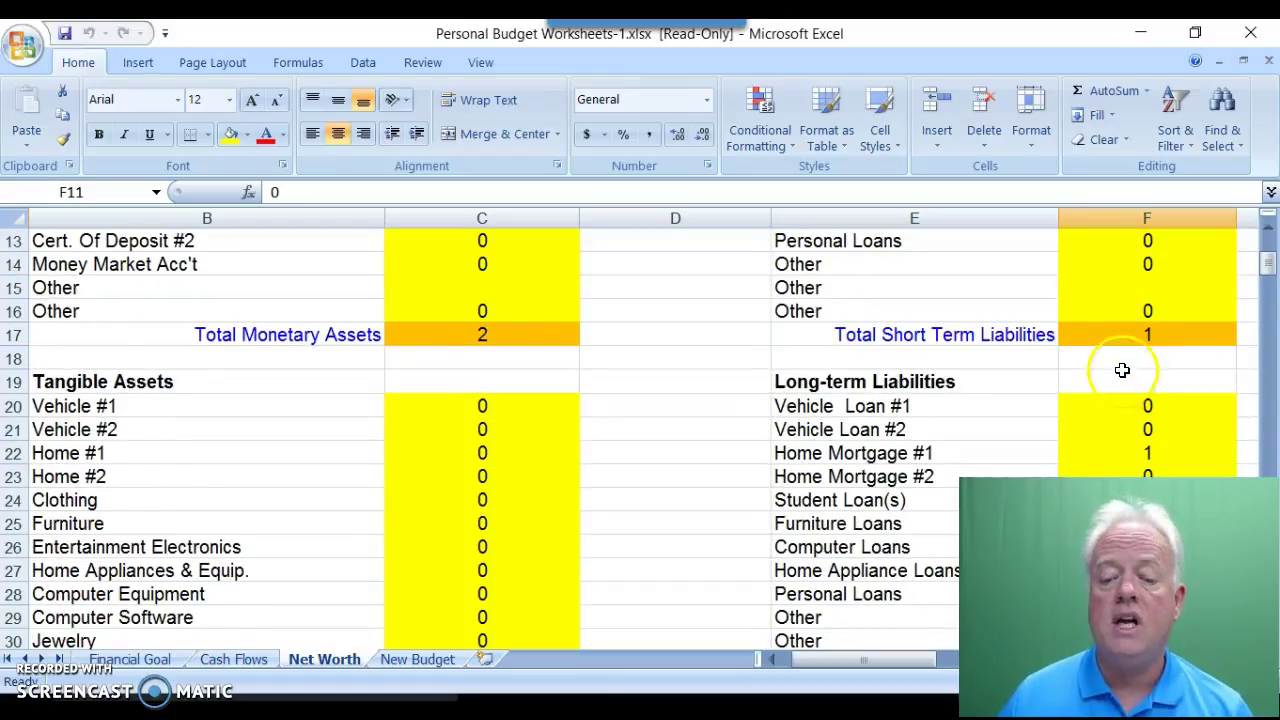
scroll(1122, 370, "down", 1)
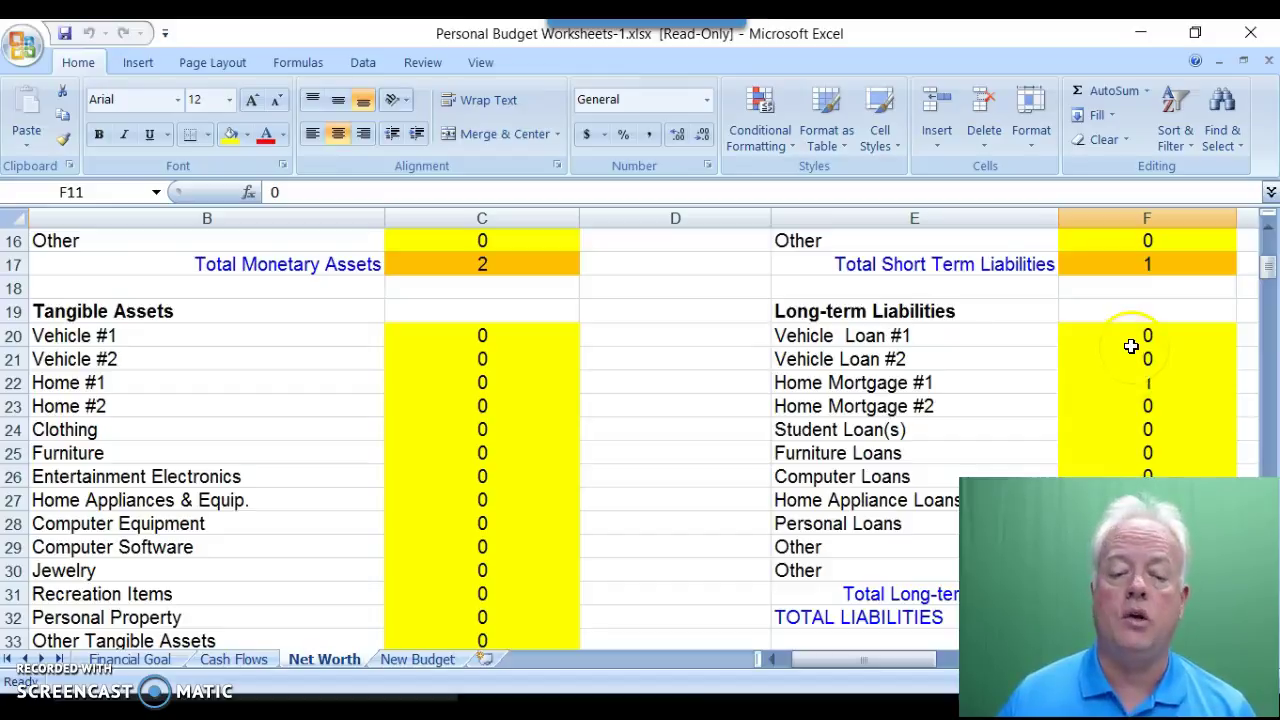
scroll(1131, 355, "down", 3)
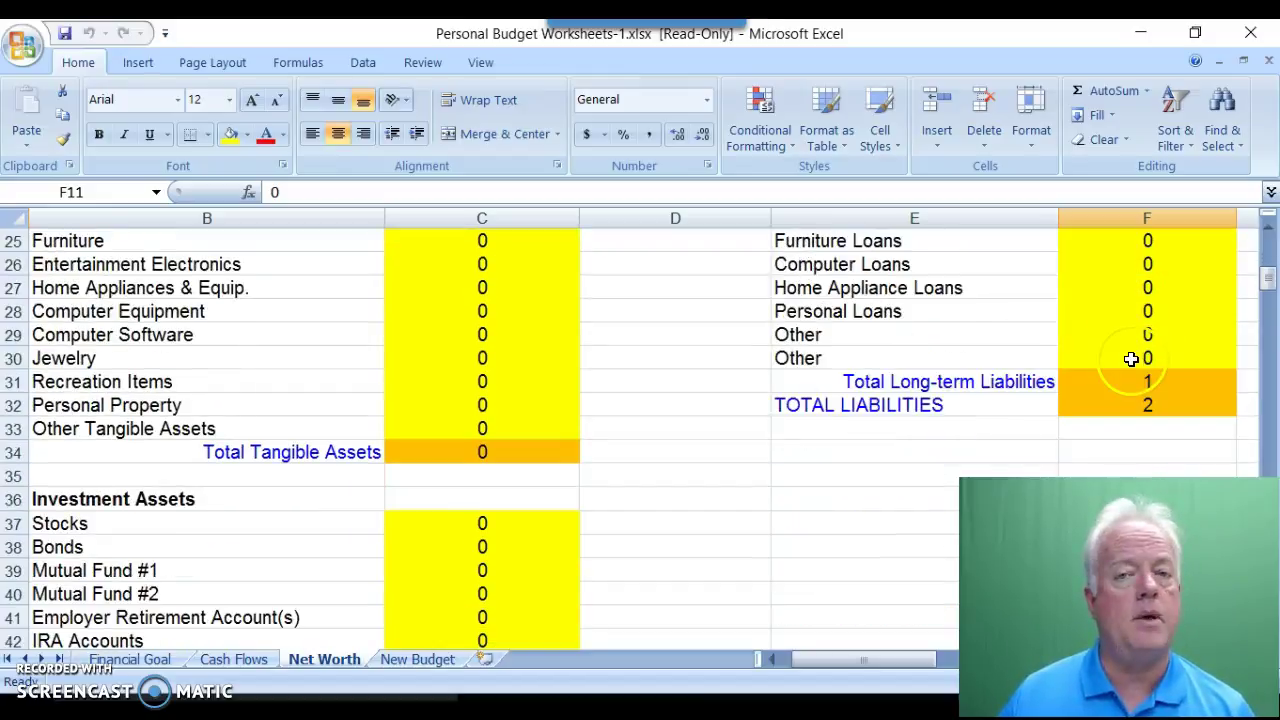
scroll(1131, 357, "down", 3)
scroll(1130, 355, "down", 4)
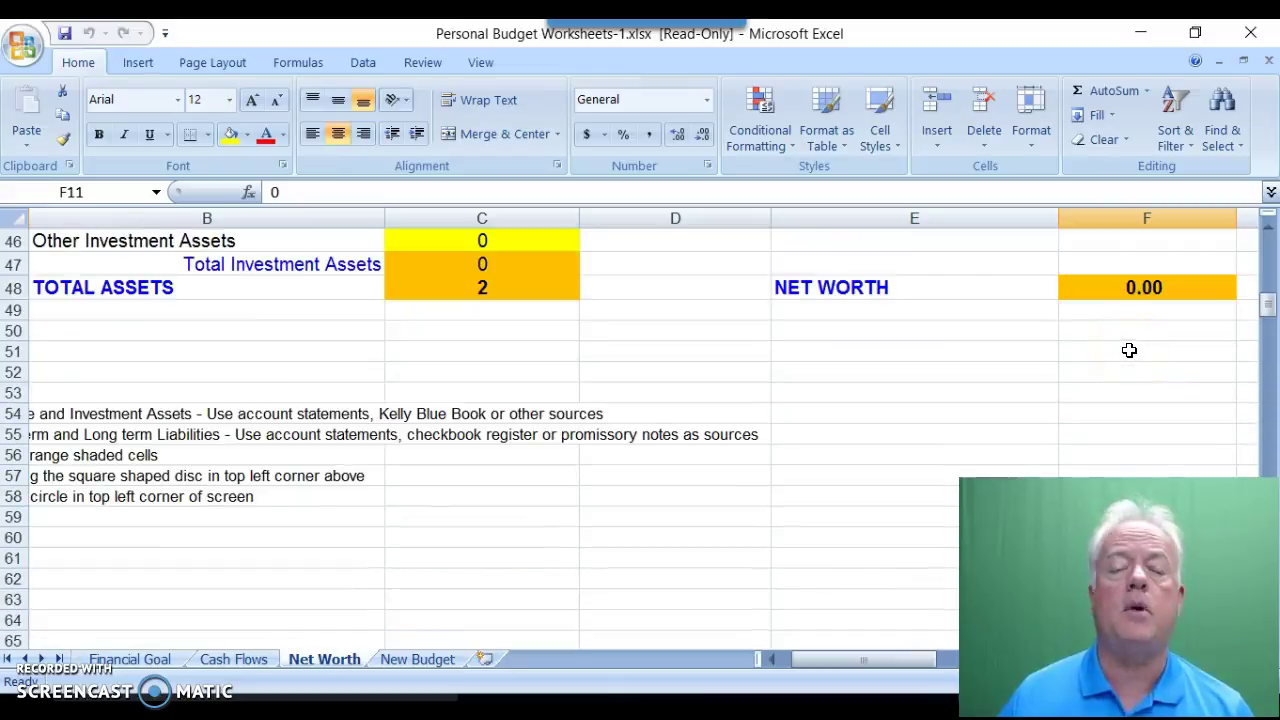
left_click(1156, 282)
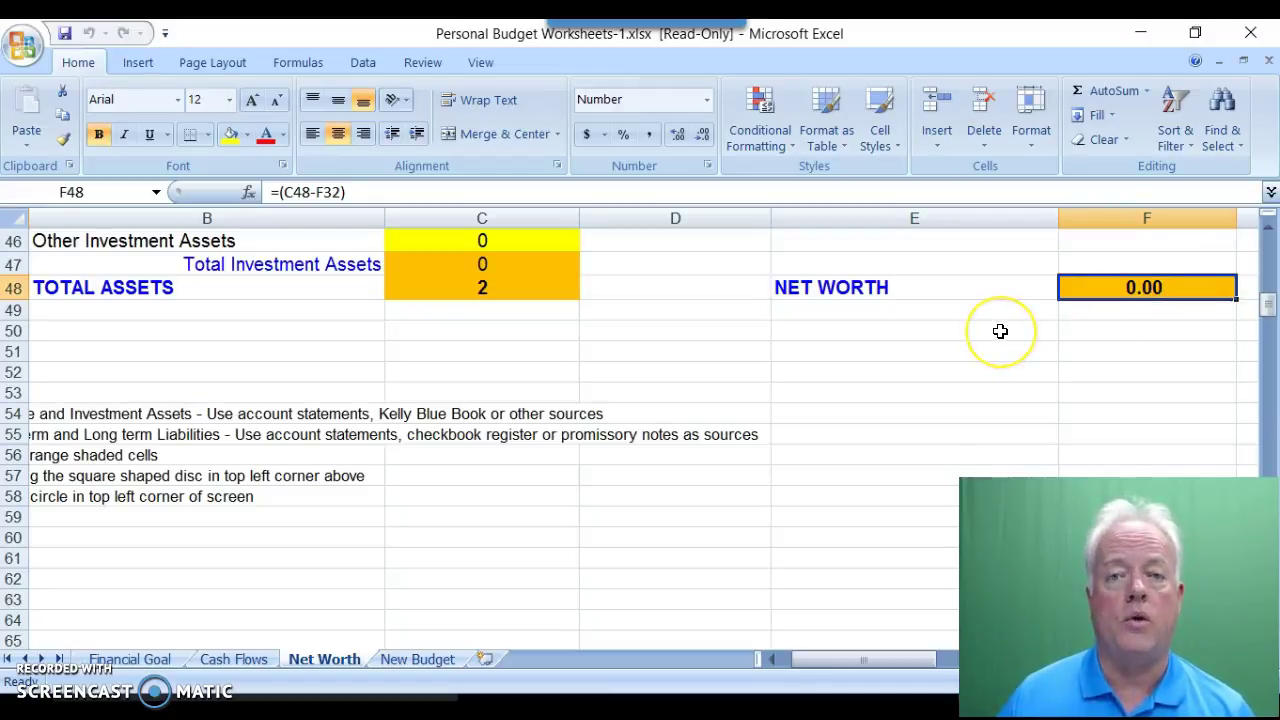
scroll(1000, 331, "up", 15)
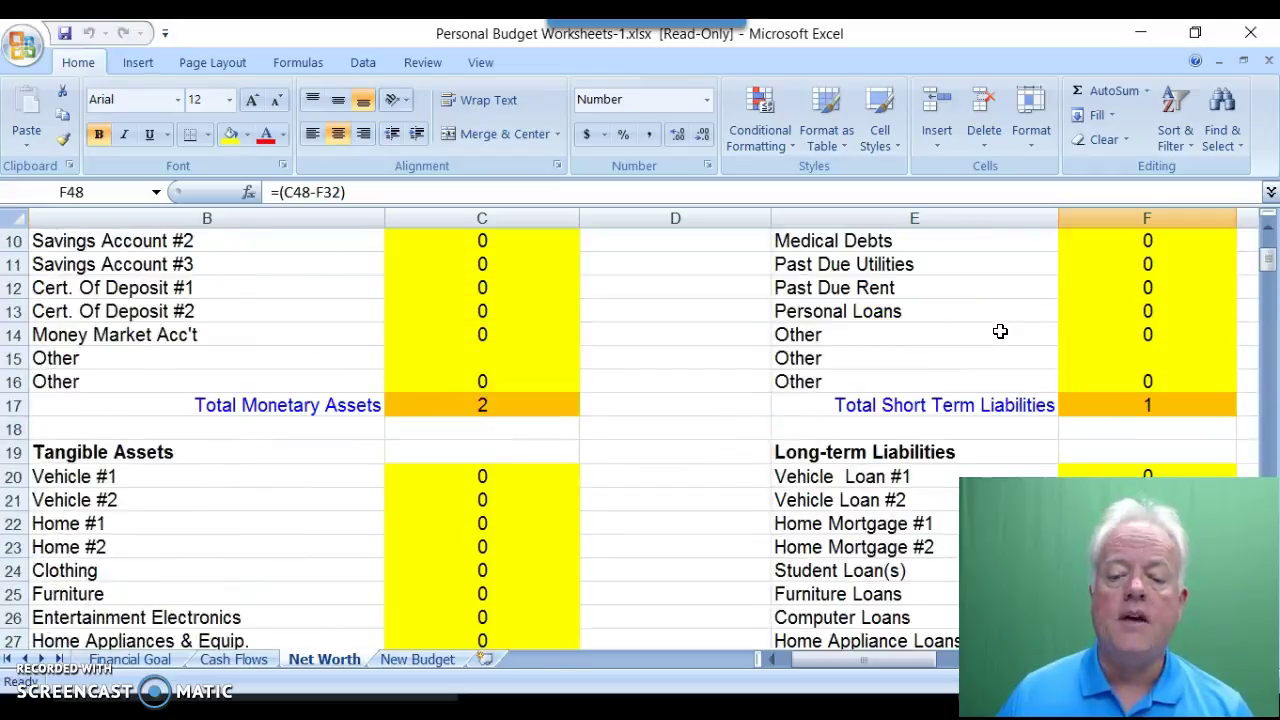
Open the New Budget worksheet and select the budgeted and actual income cells for Wages #1 (gross)
left_click(420, 660)
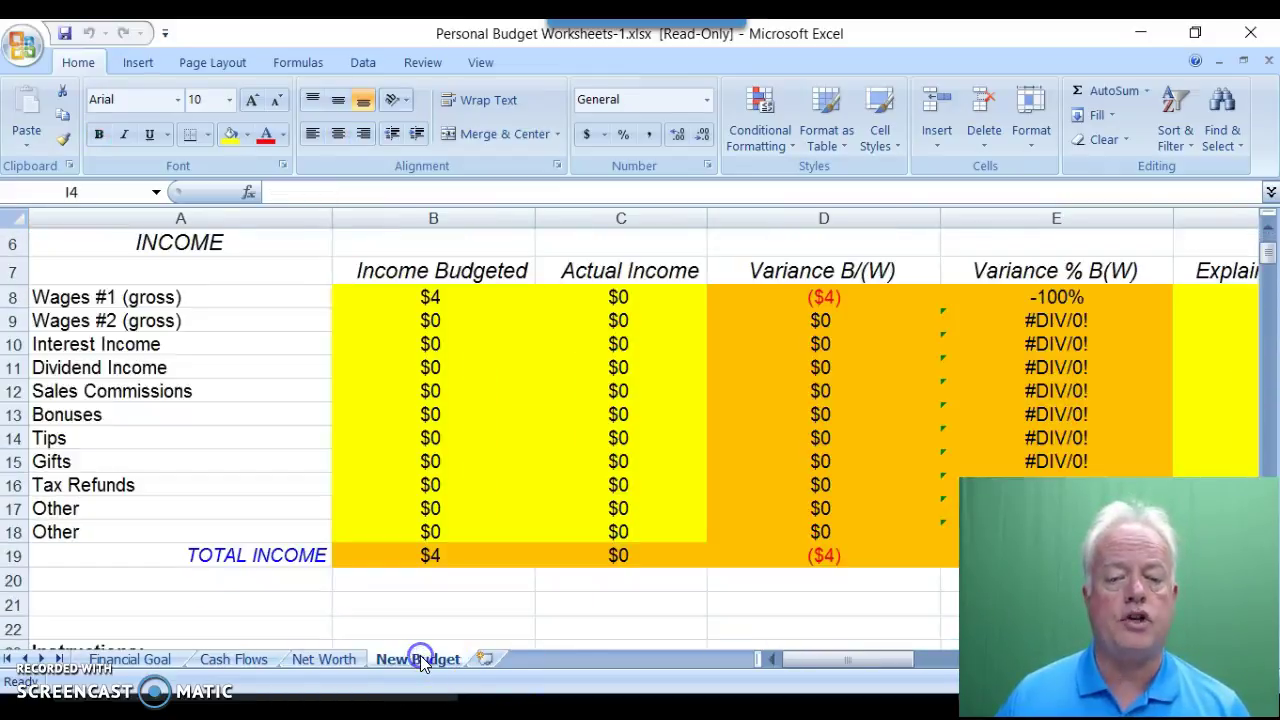
left_click(459, 302)
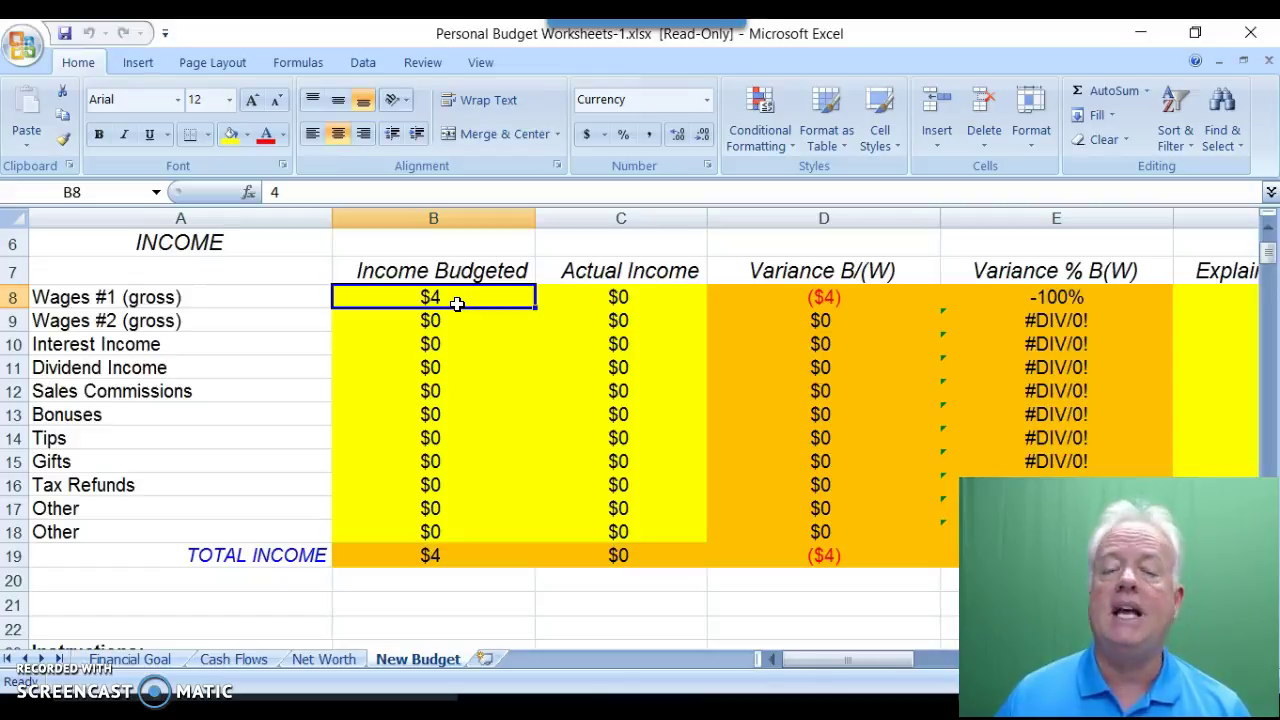
left_click(618, 290)
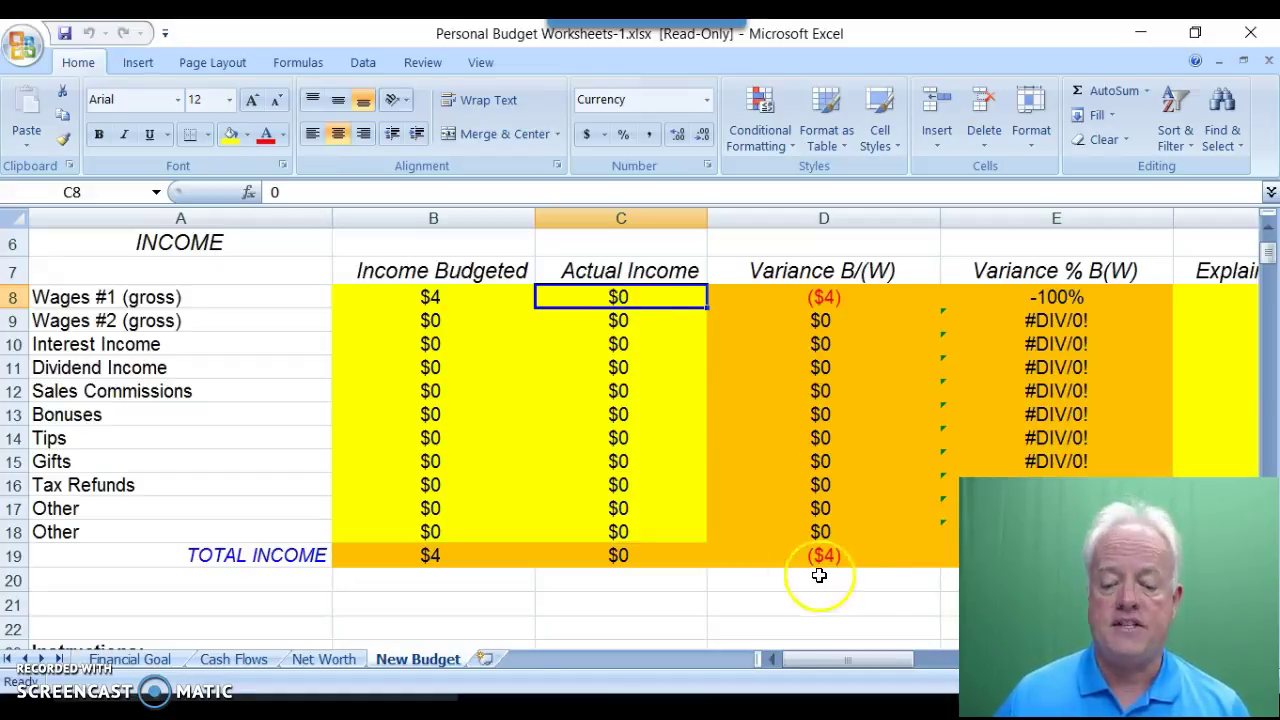
Review the expense columns of the budget, from the fixed expense budget amounts and actual spends across to the variance explanation
left_click(941, 662)
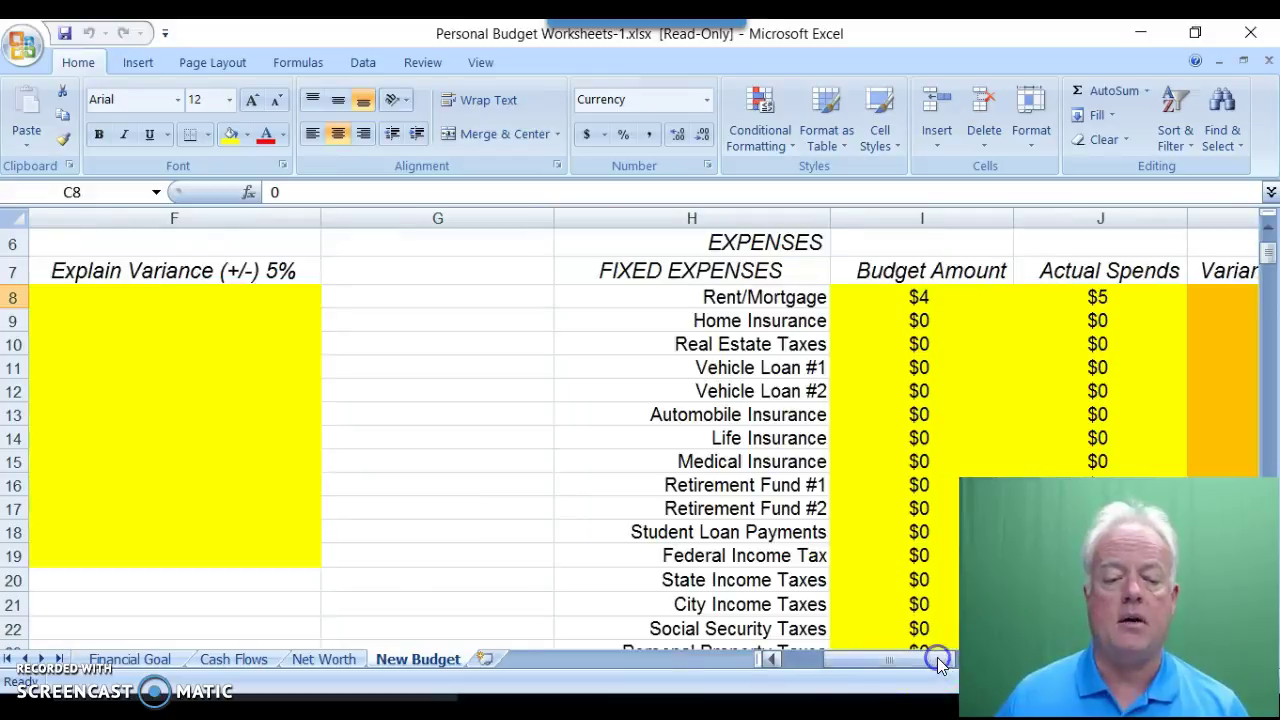
left_click(941, 662)
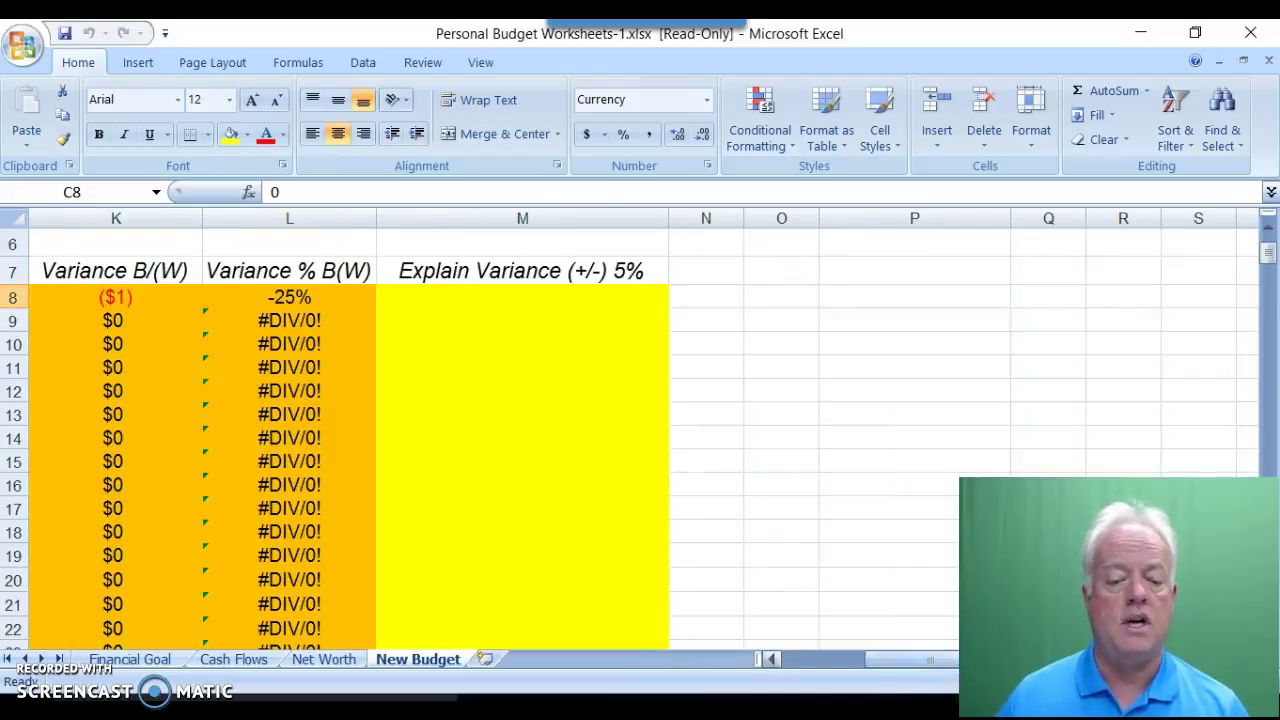
left_click(772, 660)
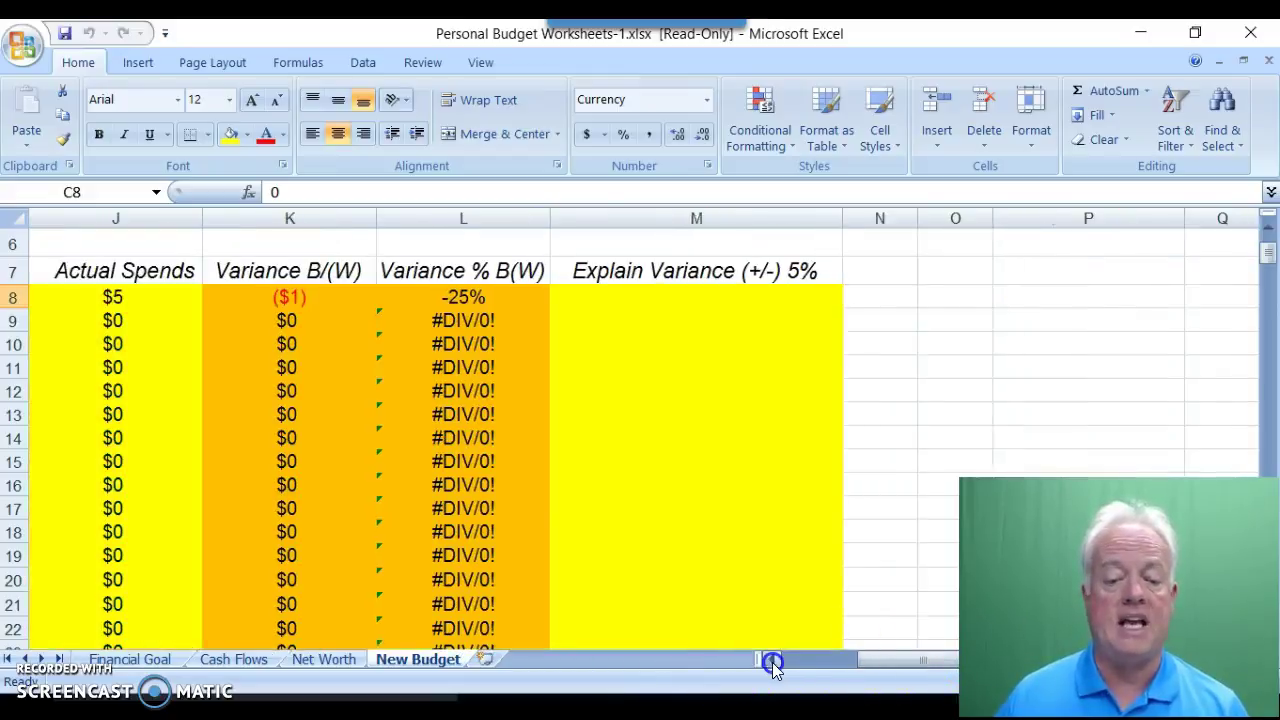
left_click(772, 660)
left_click(772, 660)
left_click(772, 660)
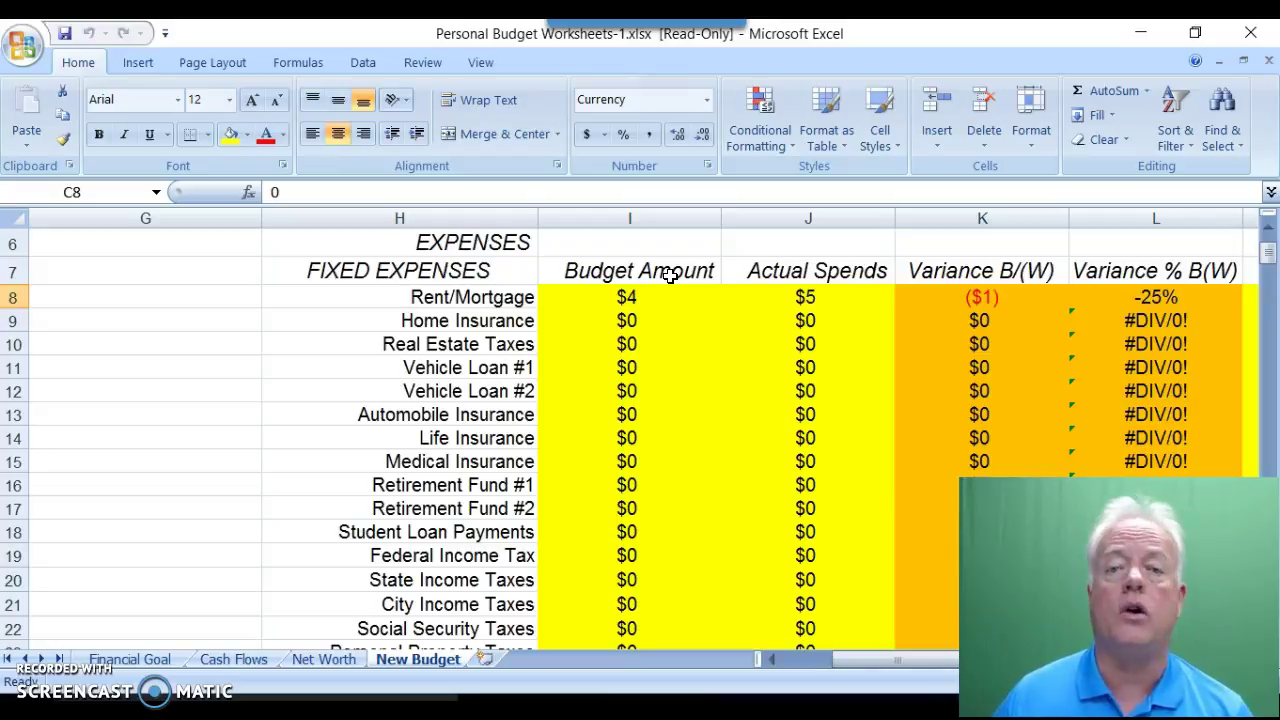
Examine the fixed expense budget amounts, selecting the Vehicle Loan #2 cell and the Financial Goal - Month Savings cell to see its formula
left_click(645, 395)
scroll(695, 481, "down", 2)
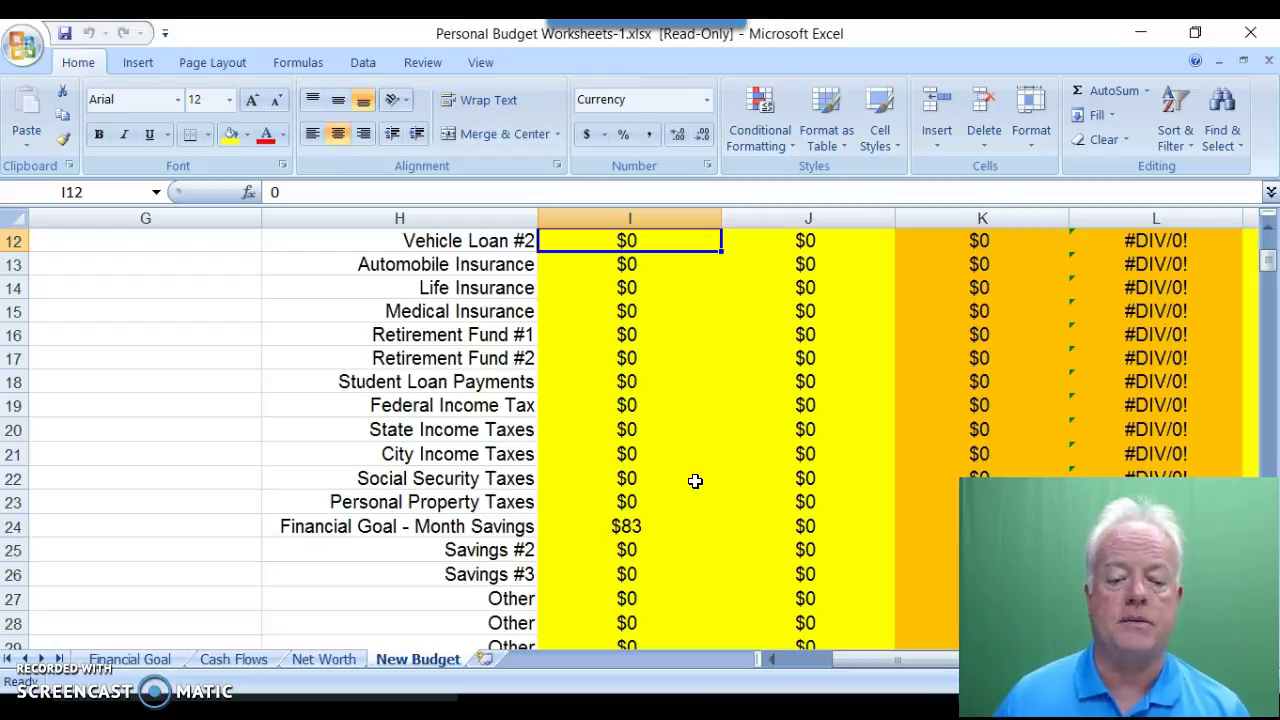
scroll(695, 481, "down", 1)
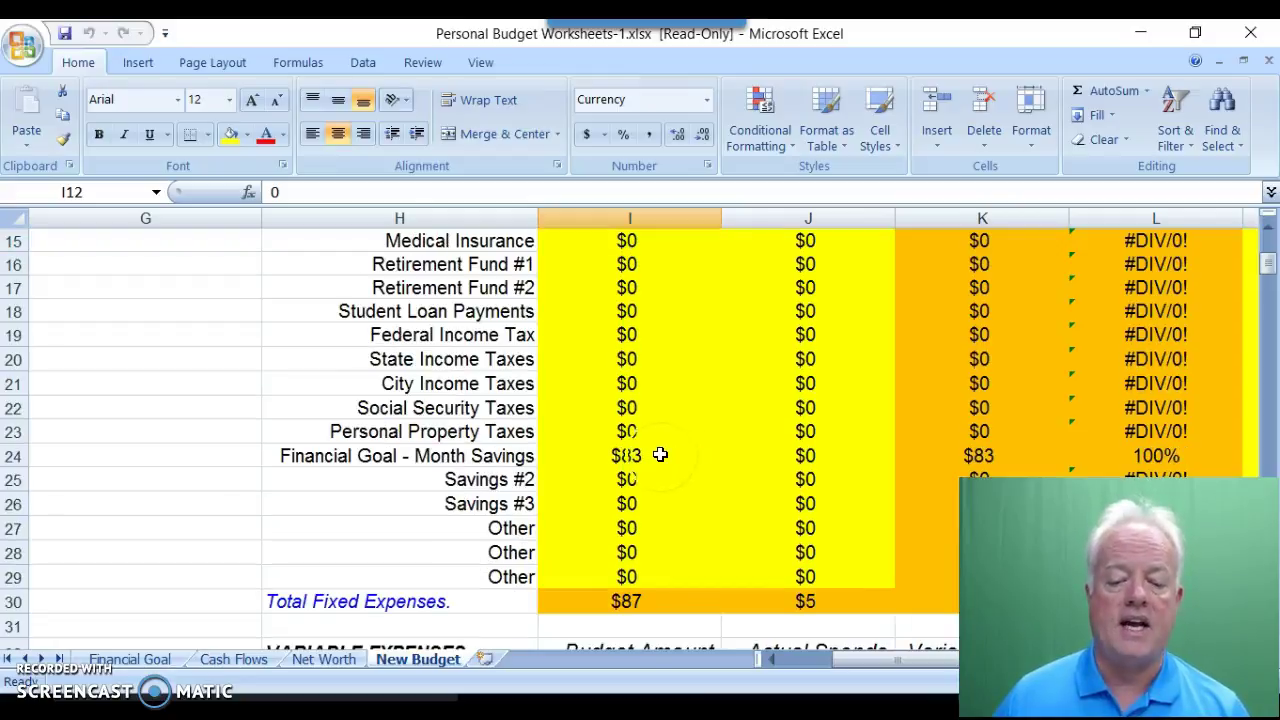
left_click(655, 455)
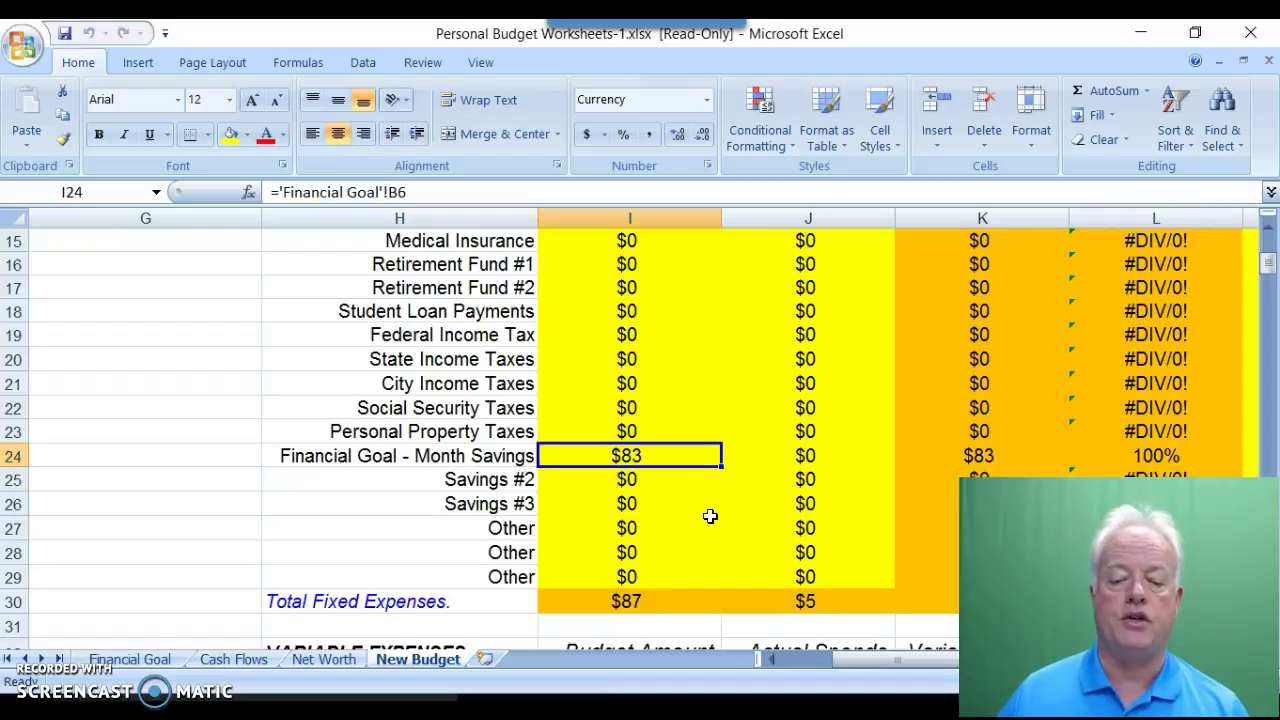
Compare the fixed and variable expense sections of the budget and select the Food (for entertainment) budget amount
scroll(710, 516, "up", 3)
scroll(710, 516, "down", 8)
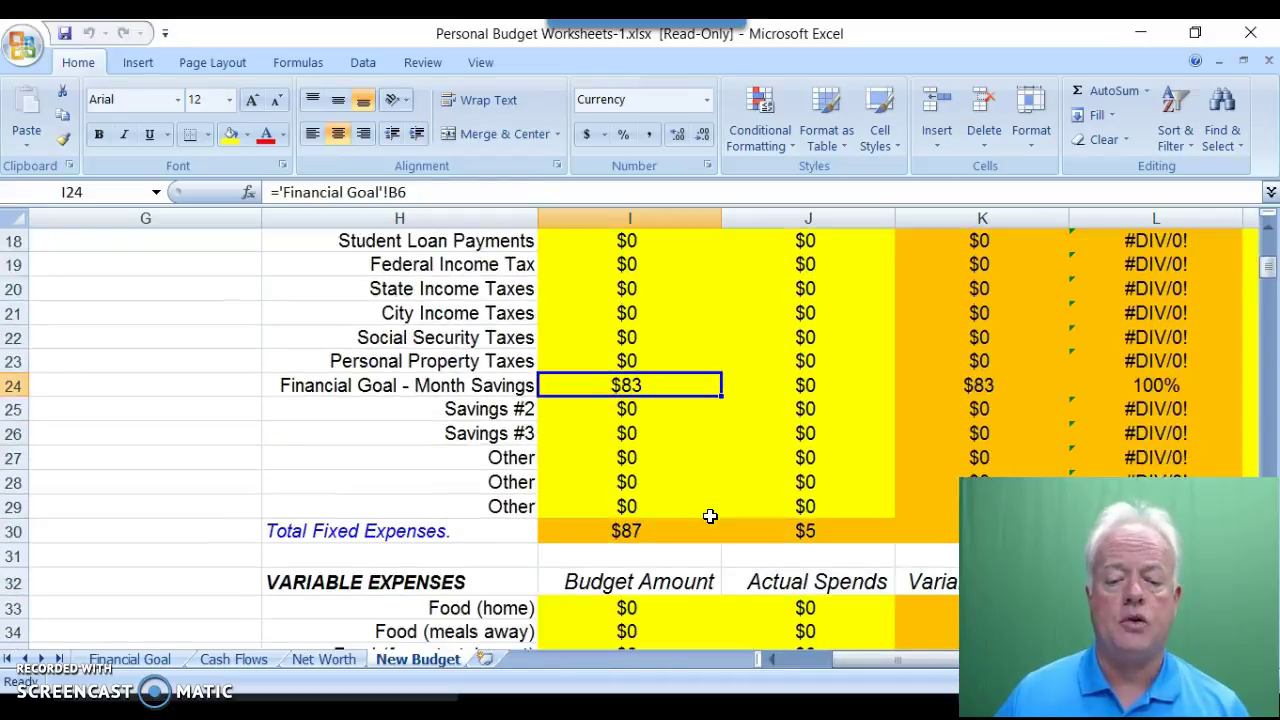
scroll(710, 516, "down", 1)
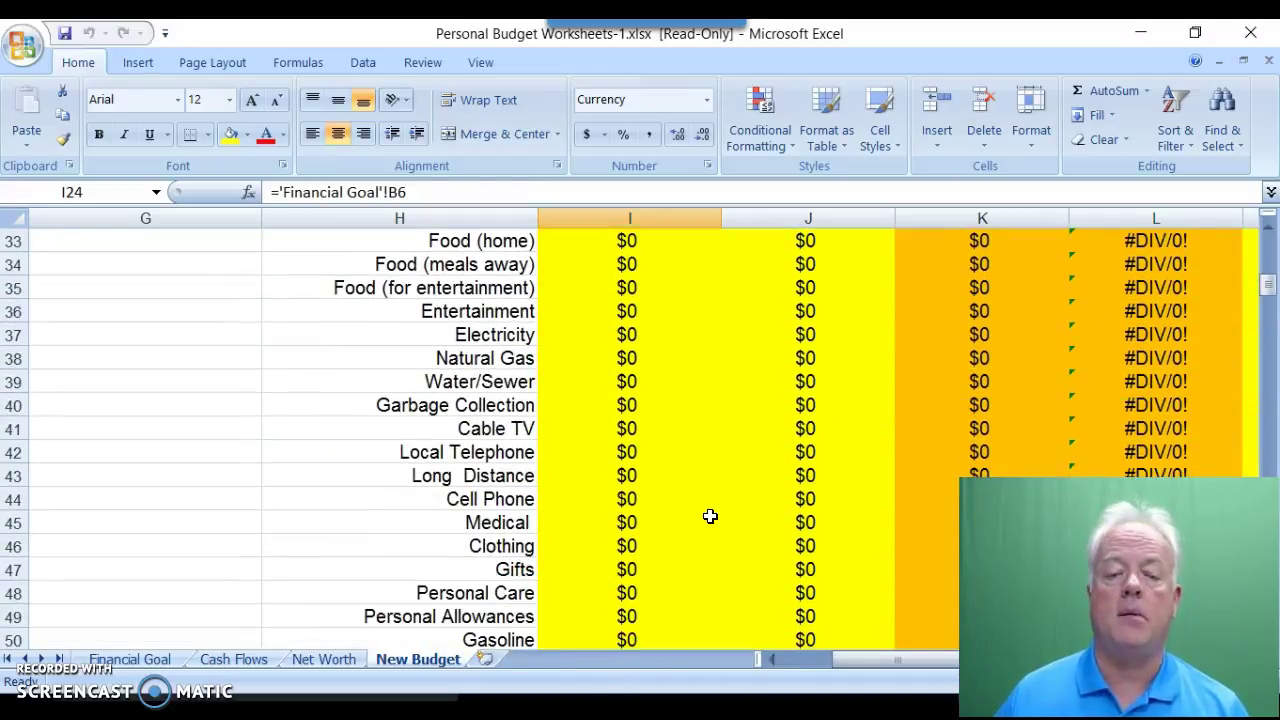
scroll(710, 516, "up", 1)
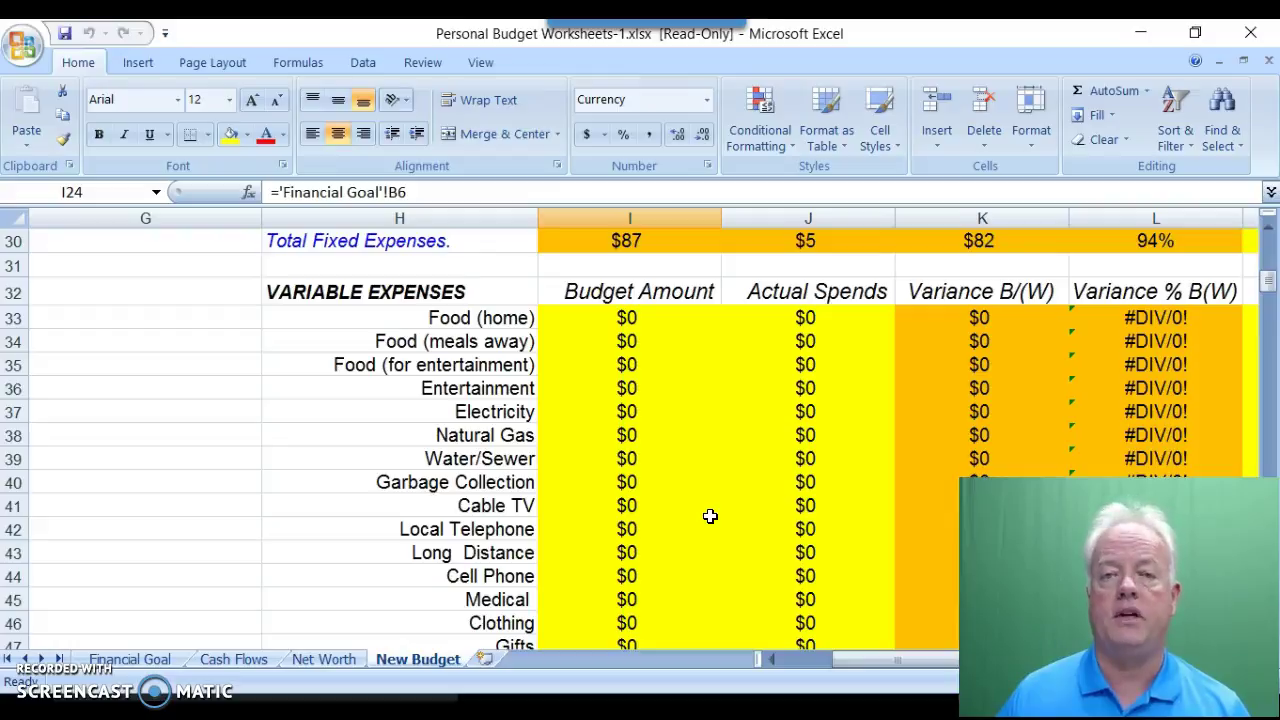
scroll(710, 516, "up", 8)
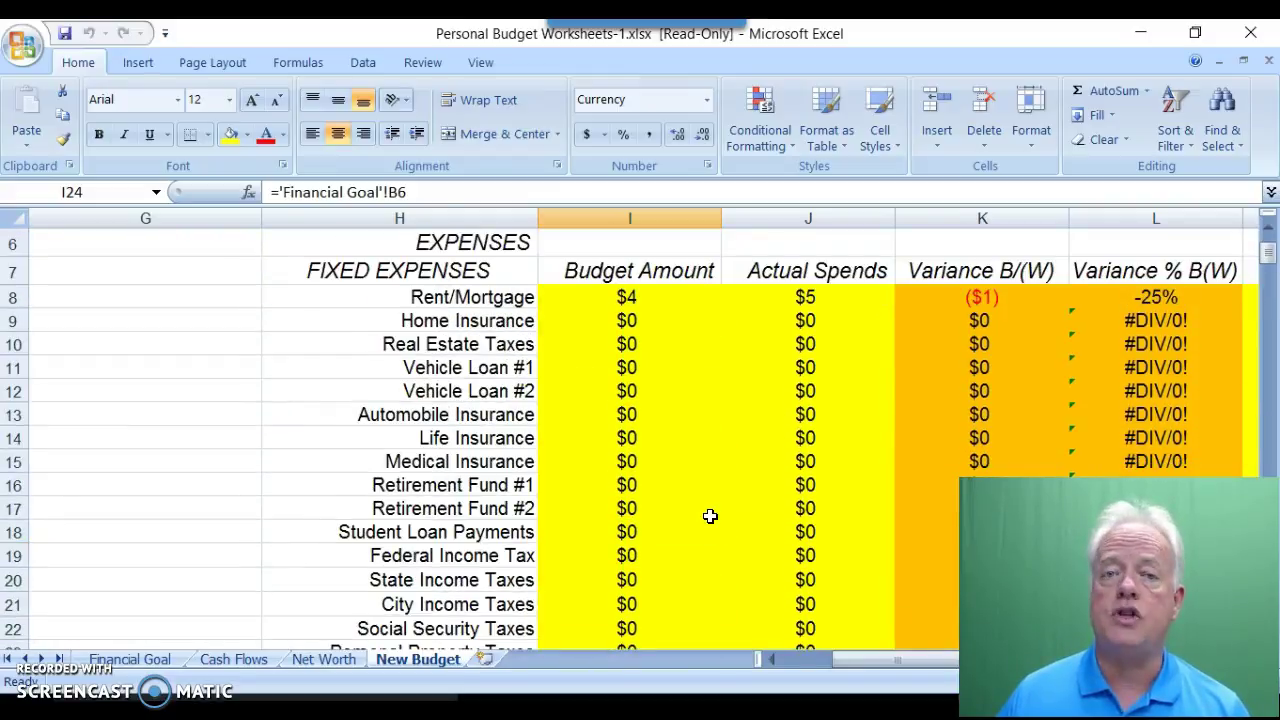
scroll(710, 516, "down", 9)
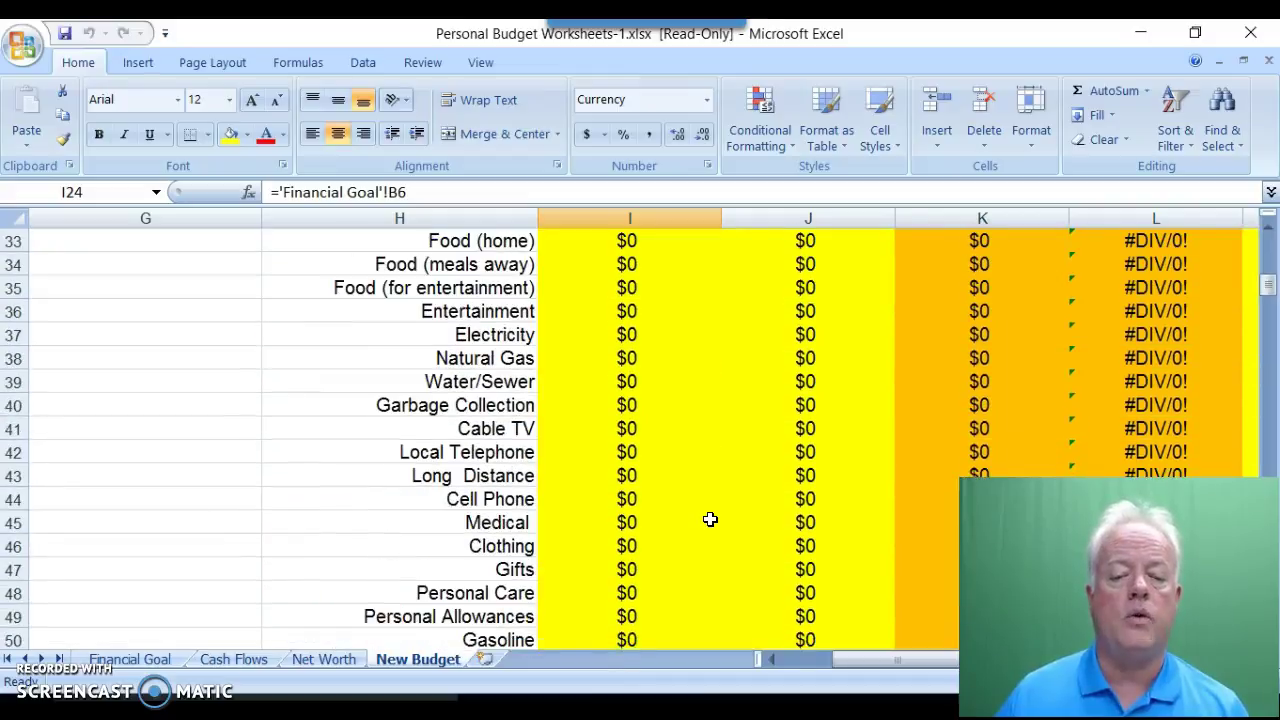
scroll(710, 519, "up", 1)
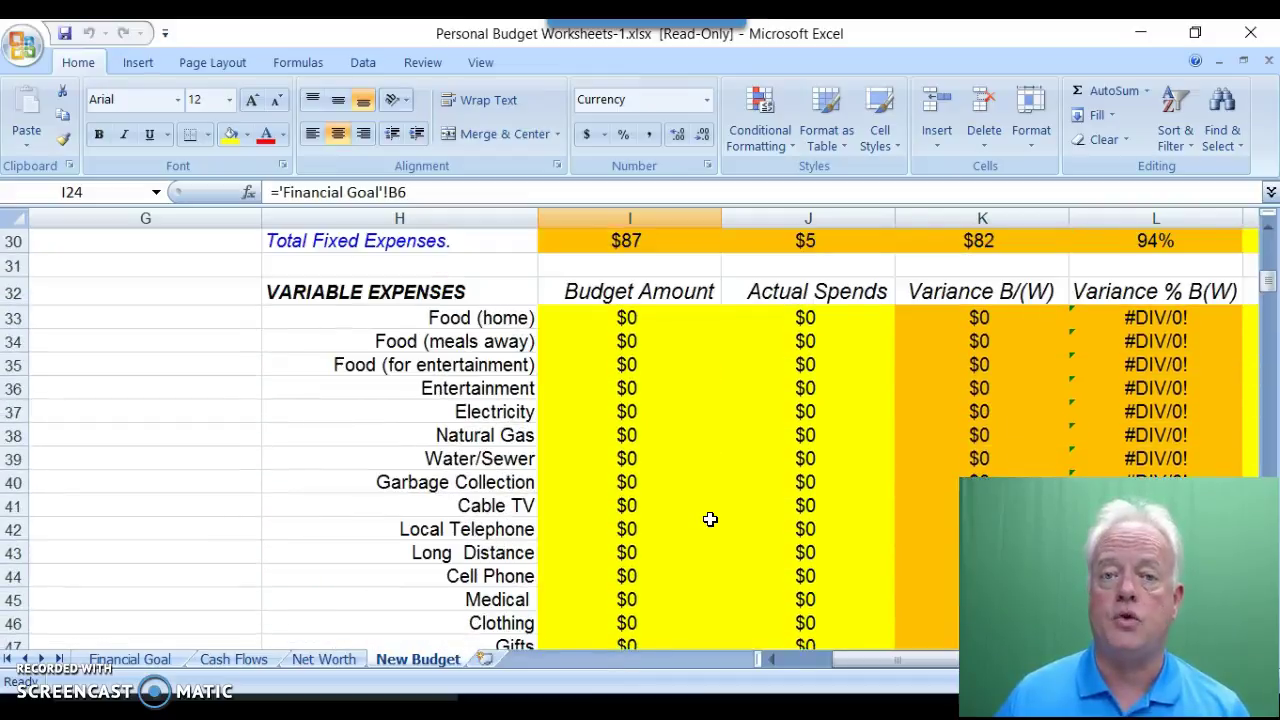
left_click(658, 368)
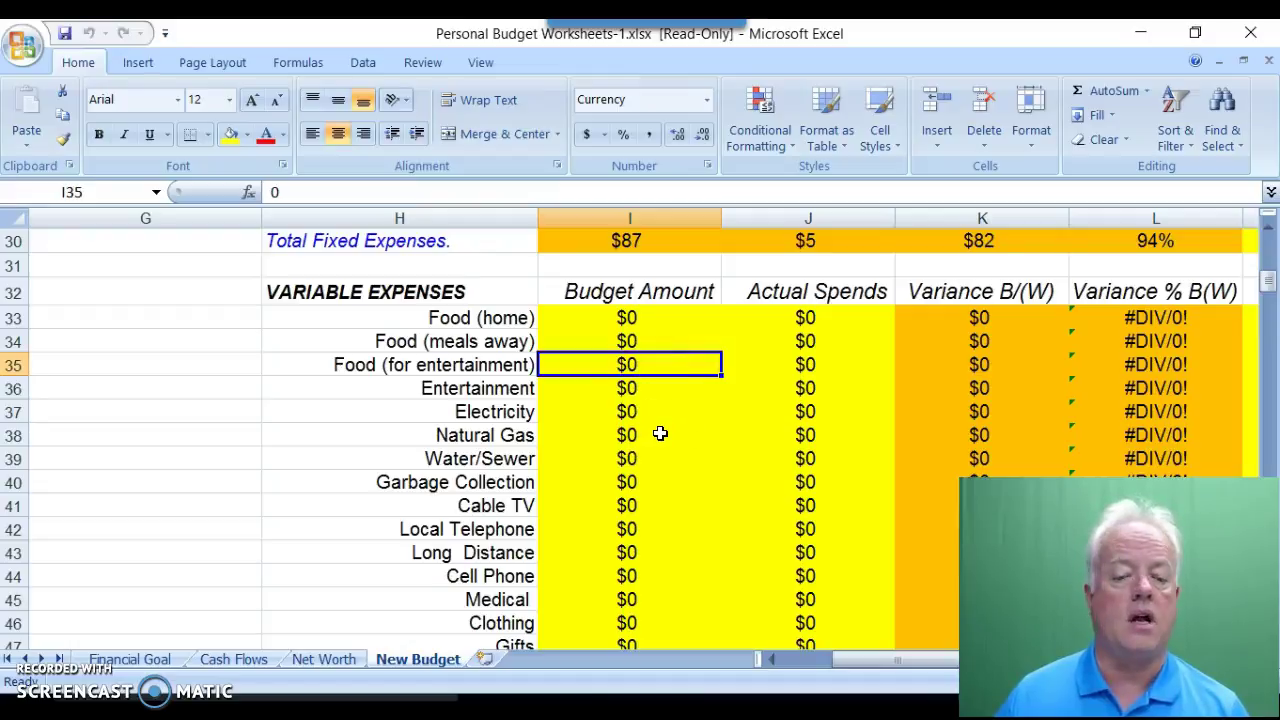
Examine the last variable expense rows and expense totals, select the first Other label below Charitable Contributions, and return to the fixed expenses
scroll(660, 433, "down", 6)
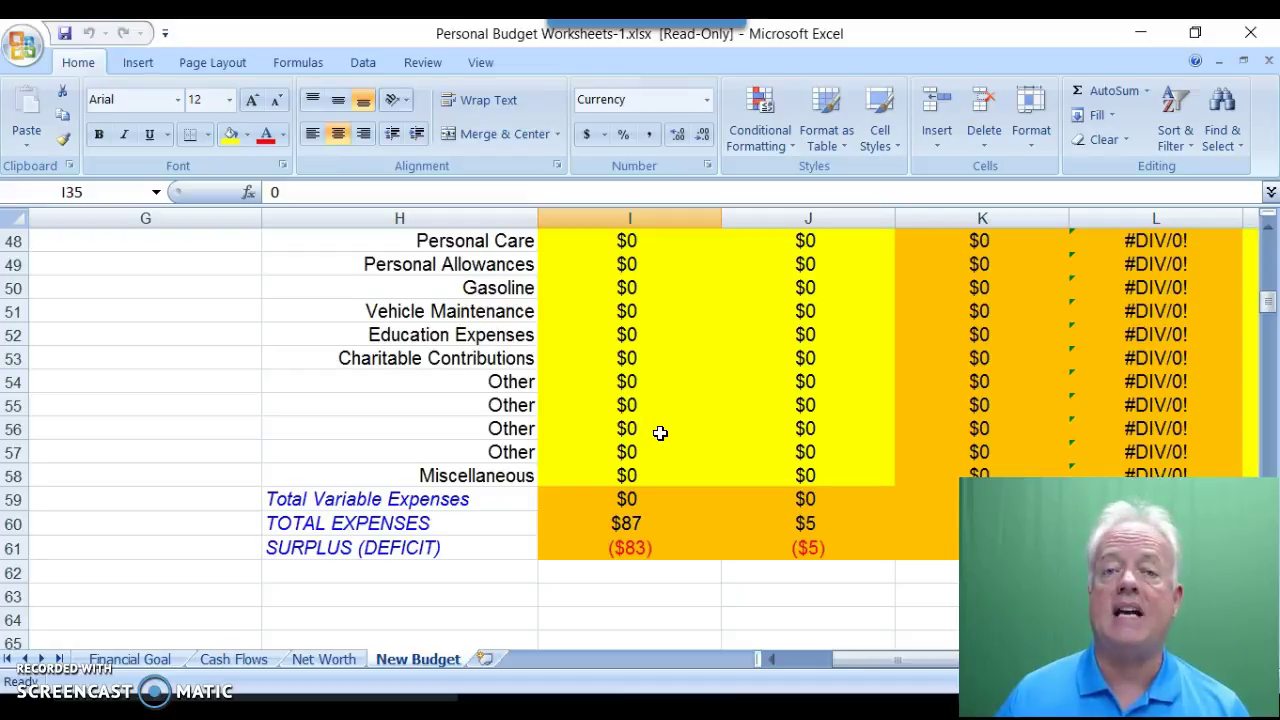
left_click(506, 382)
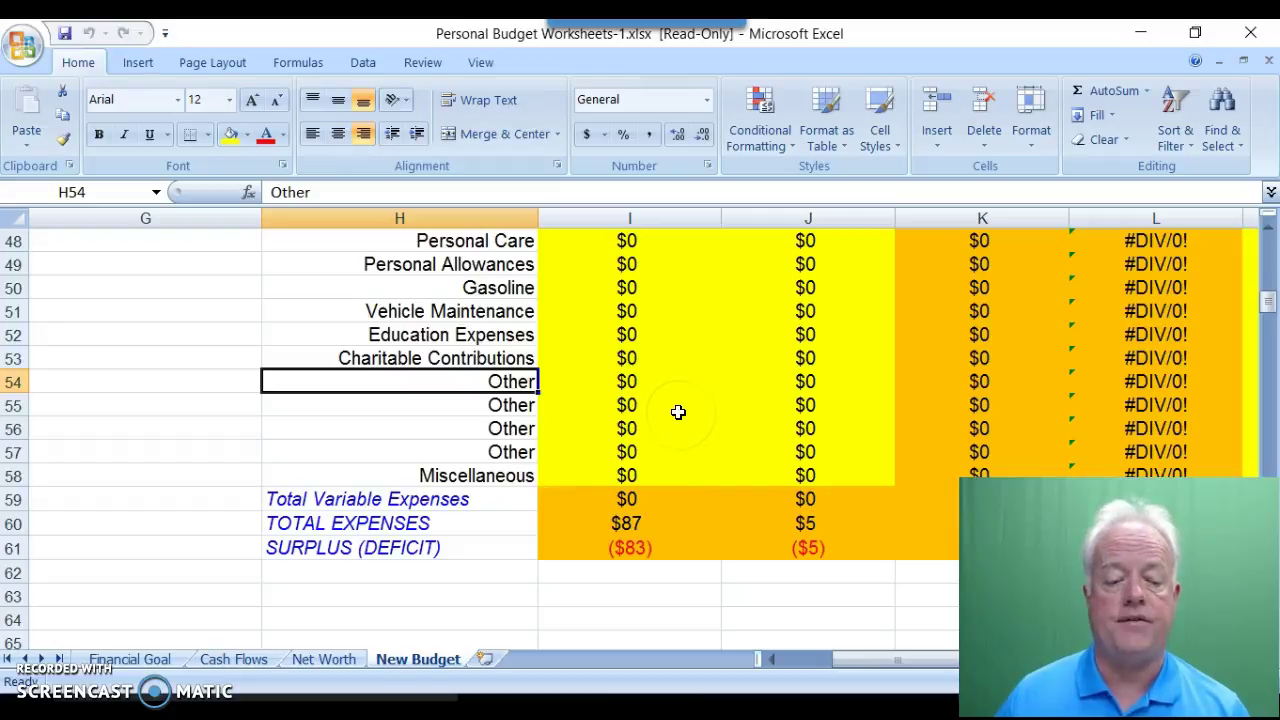
scroll(726, 402, "up", 2)
scroll(726, 402, "up", 10)
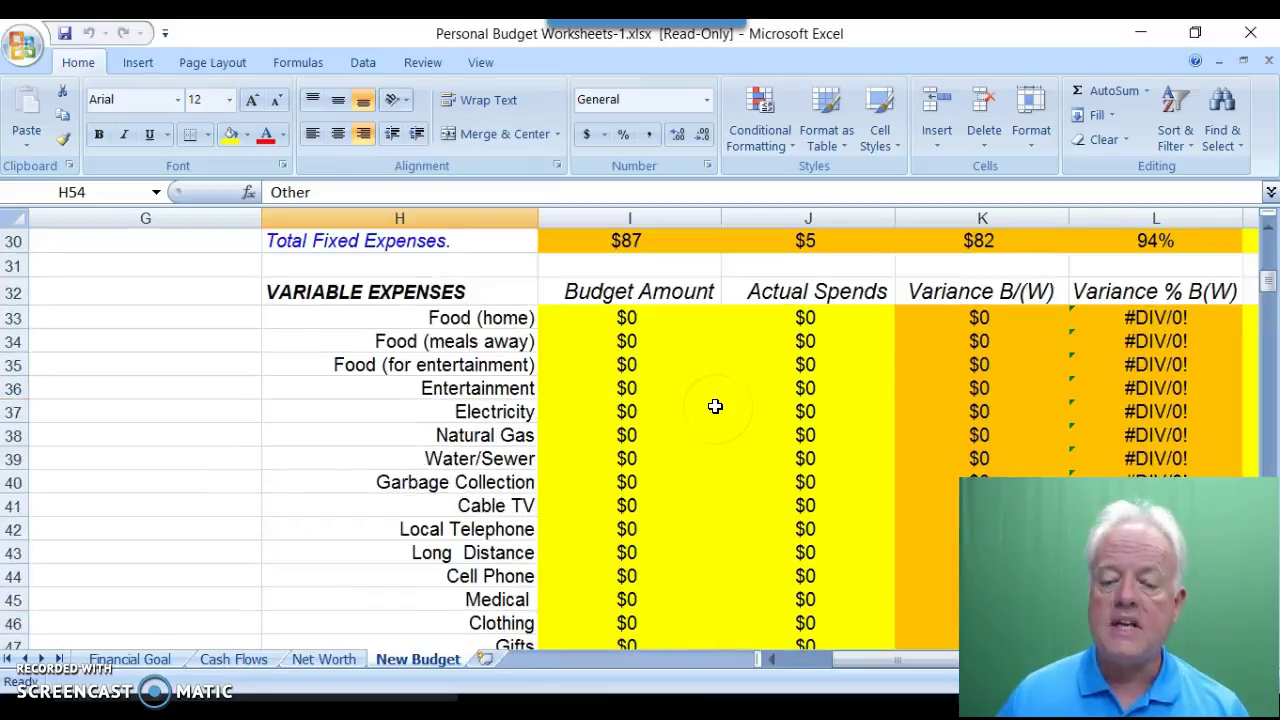
scroll(714, 402, "up", 2)
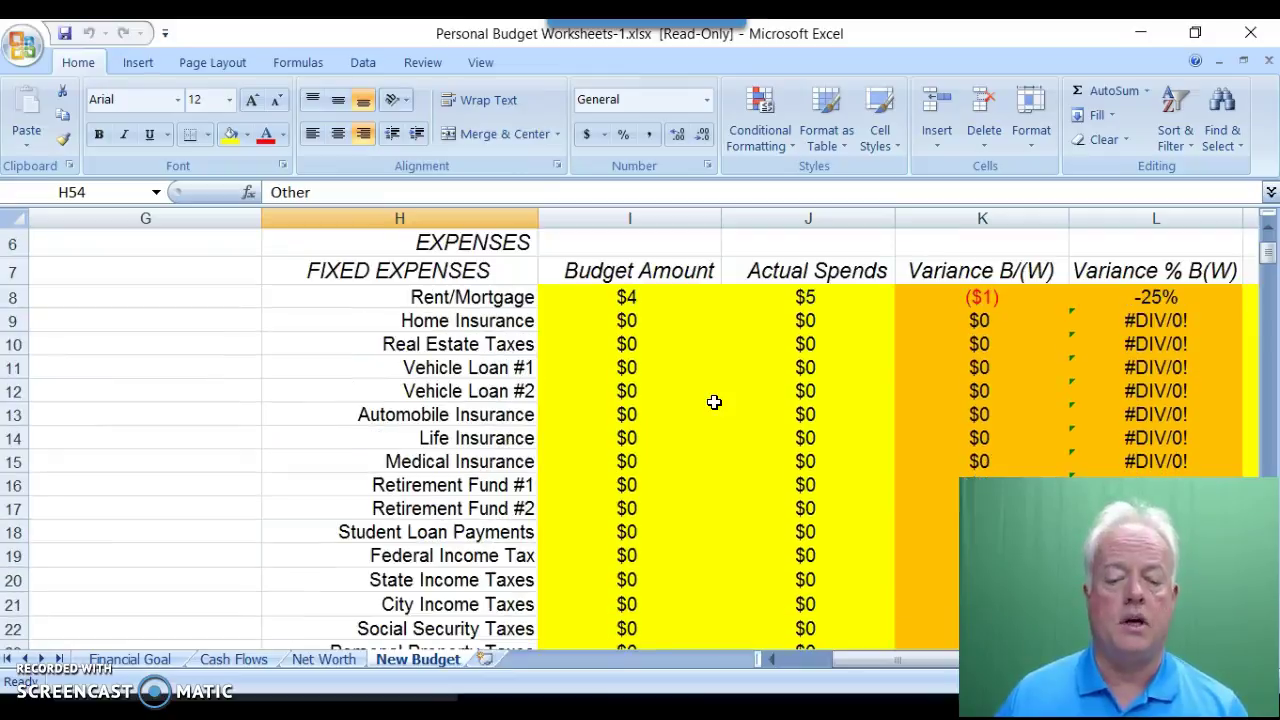
Return to the income section and select the actual income cells for Wages #2 (gross) and Dividend Income
left_click(770, 660)
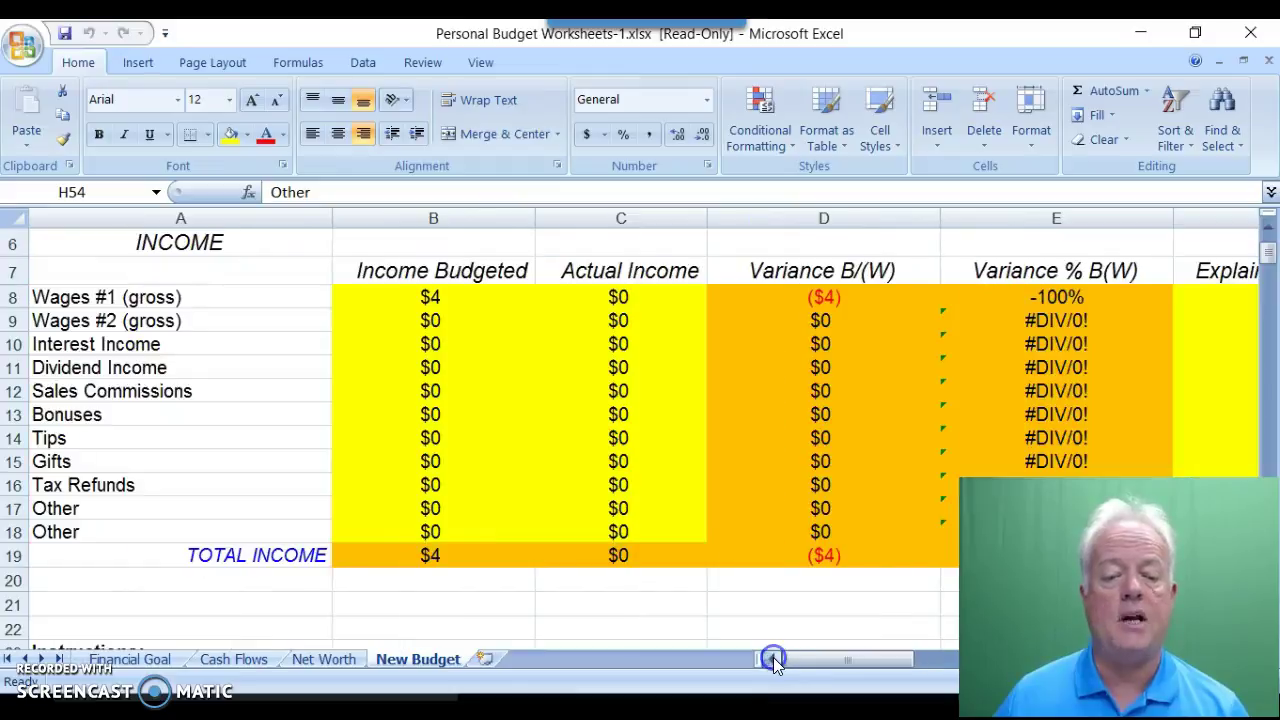
left_click(636, 318)
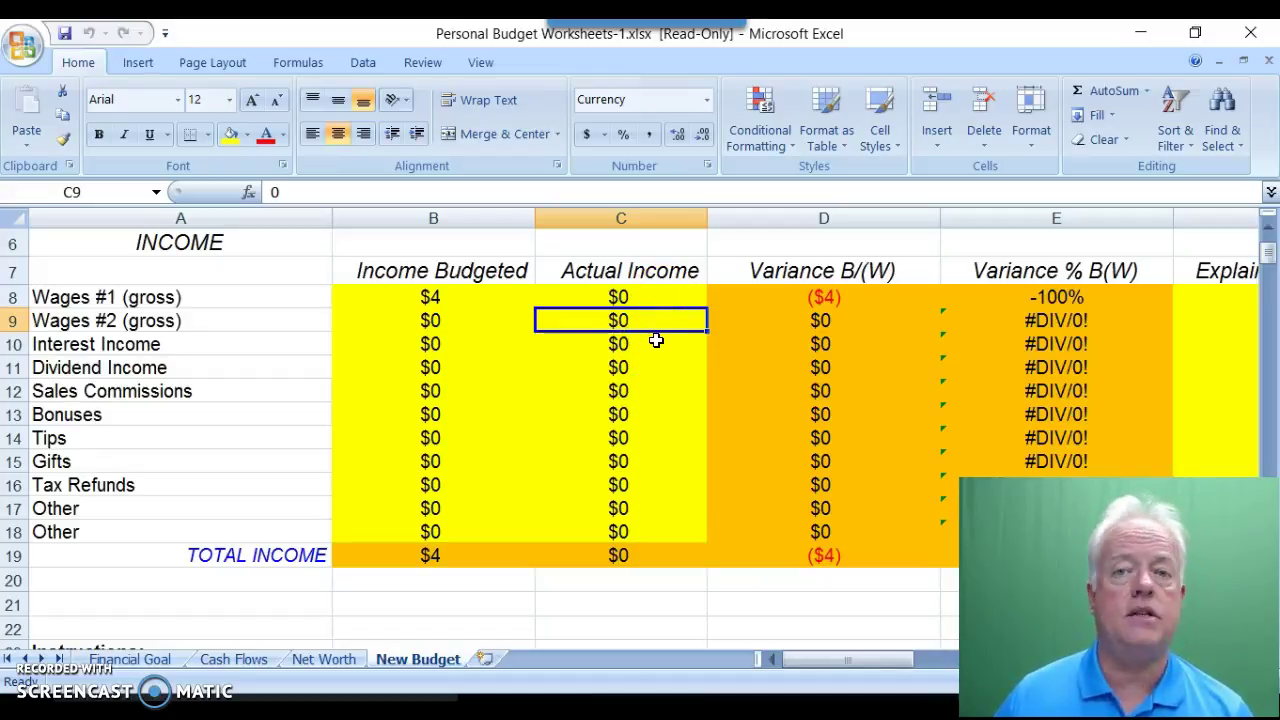
left_click(661, 378)
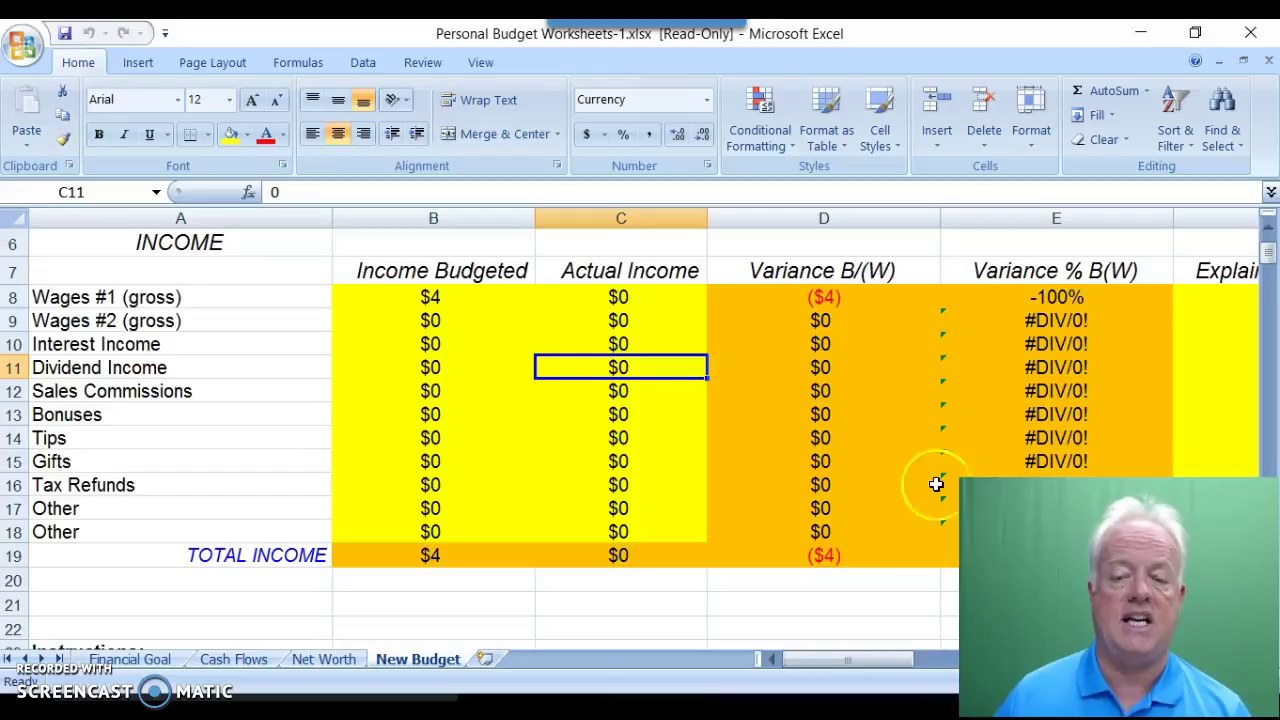
Bring the income variance columns into view and select the Wages #1 variance explanation cell and the Explain Variance (+/-) 5% heading
left_click(921, 661)
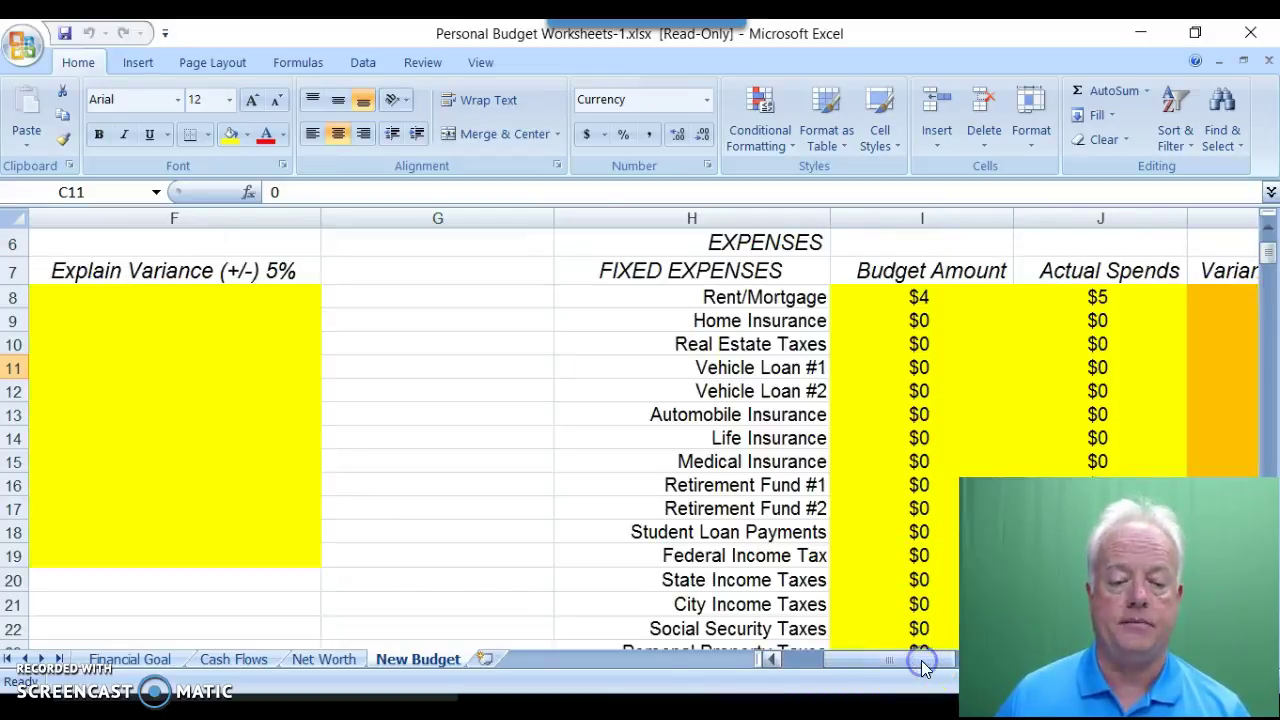
left_click(773, 661)
left_click(774, 662)
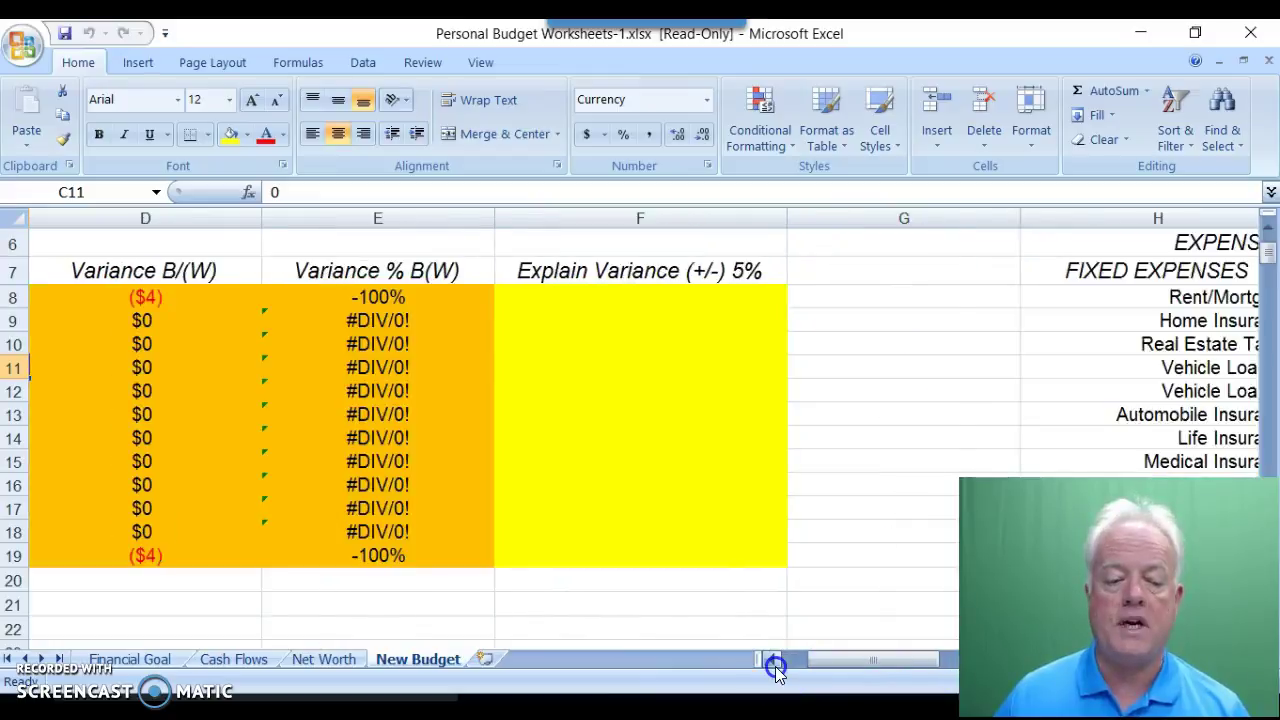
left_click(775, 666)
left_click(775, 666)
left_click(949, 294)
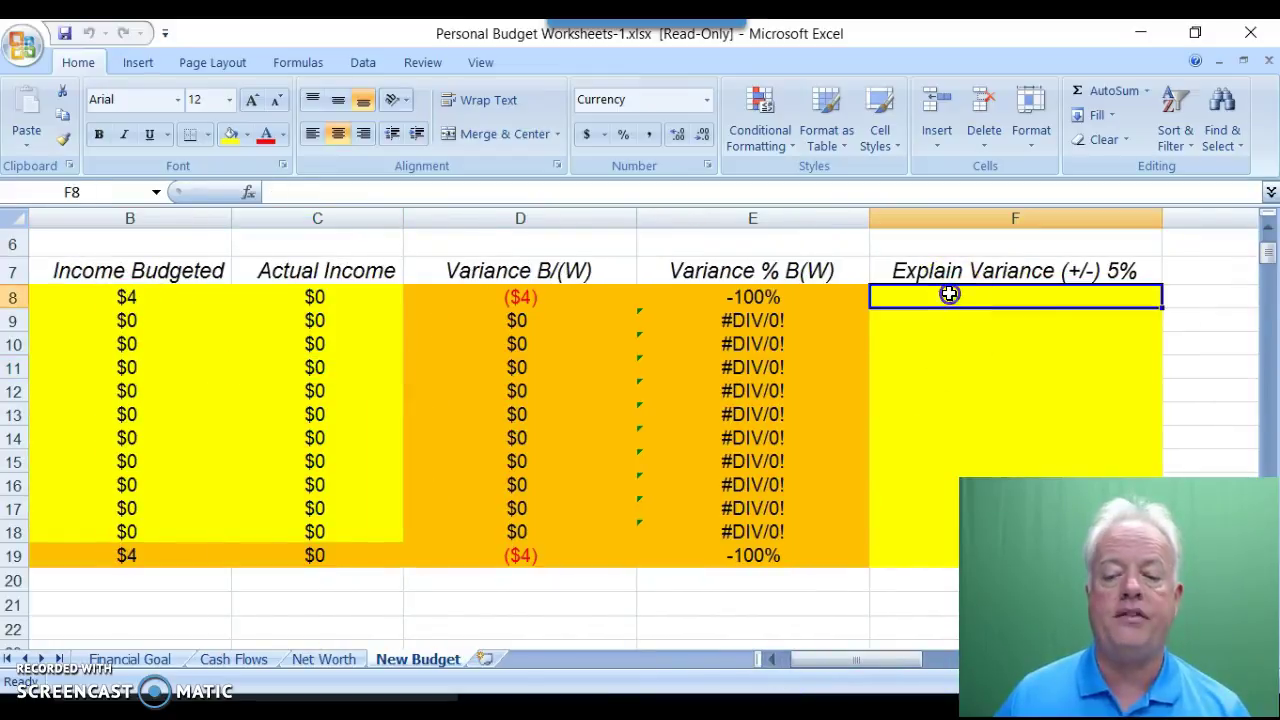
left_click(1012, 268)
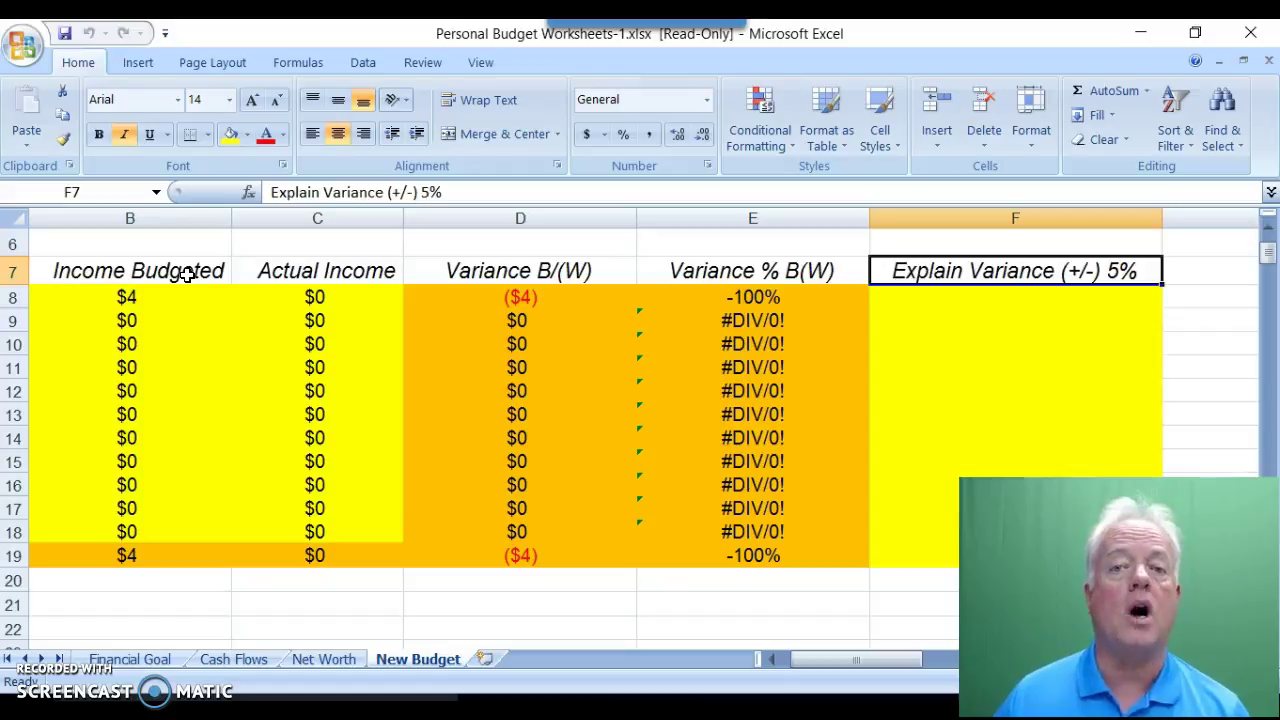
Select the first income variance explanation cell and the Rent/Mortgage actual spends cell in the fixed expenses
left_click(941, 296)
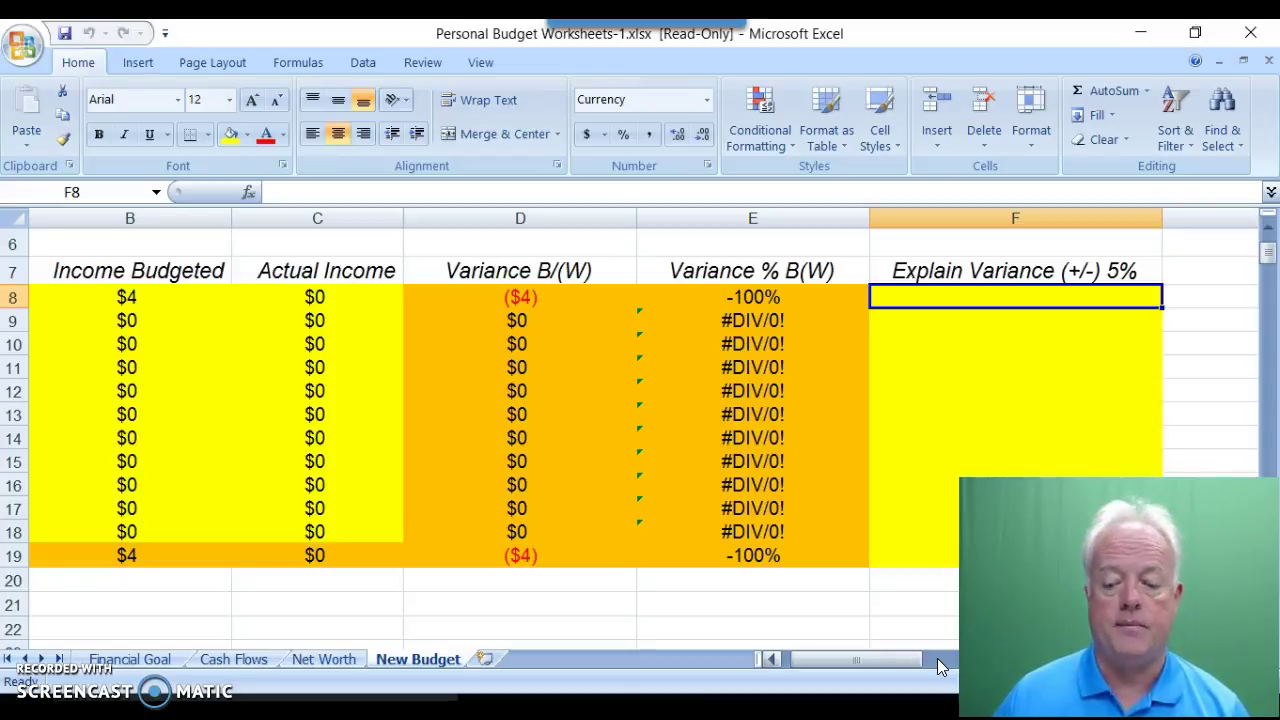
left_click(935, 663)
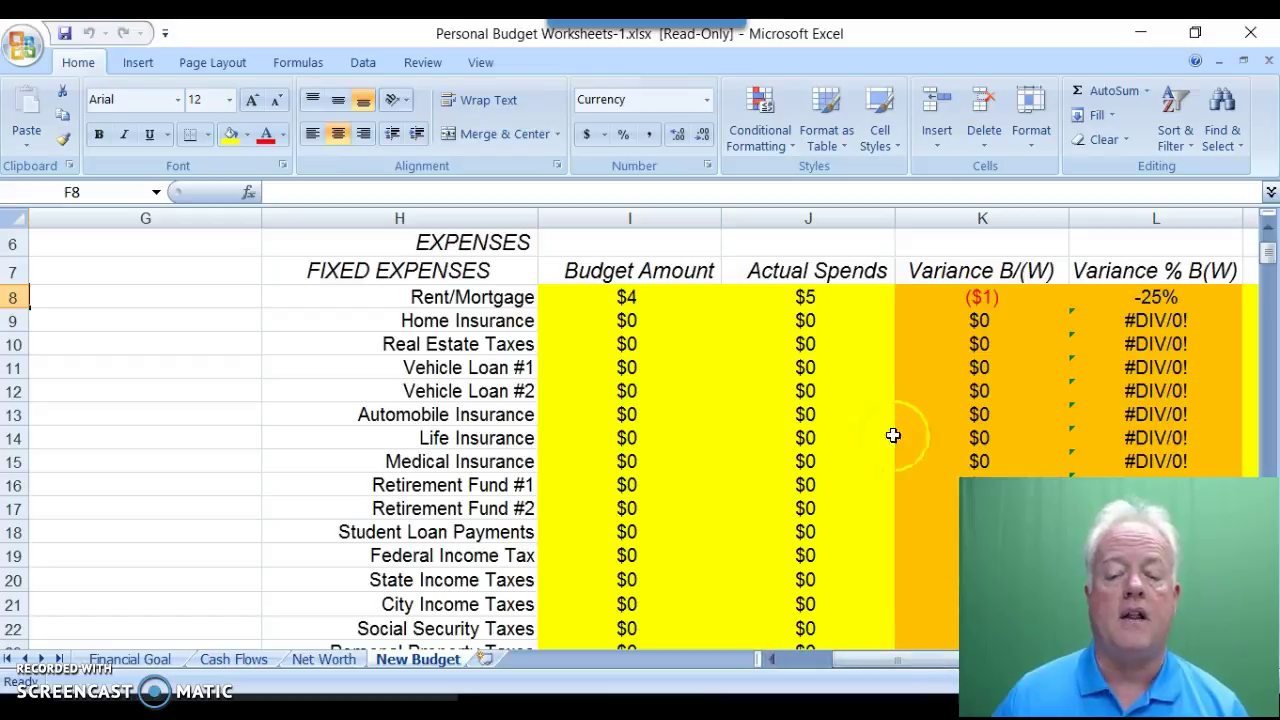
left_click(837, 297)
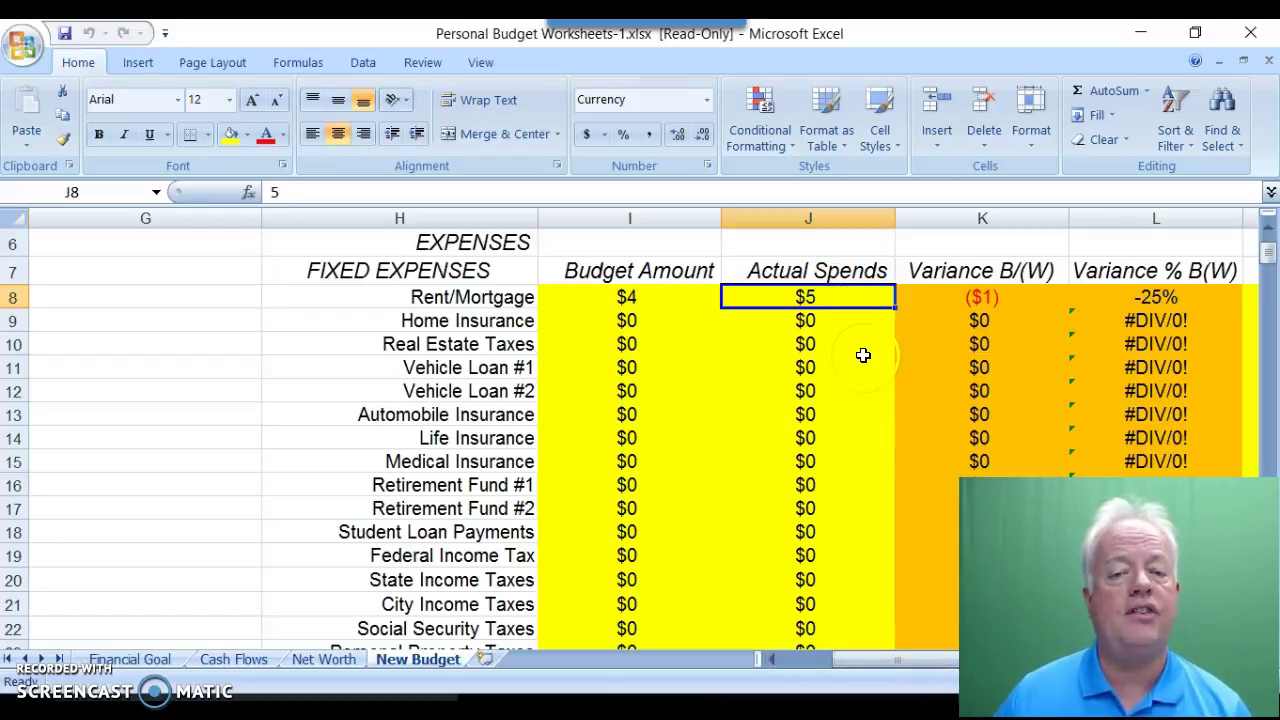
Examine the budget and actual spends columns from the fixed expenses down to the variable expenses, and return to the Rent/Mortgage row
scroll(857, 354, "down", 1)
scroll(857, 355, "up", 1)
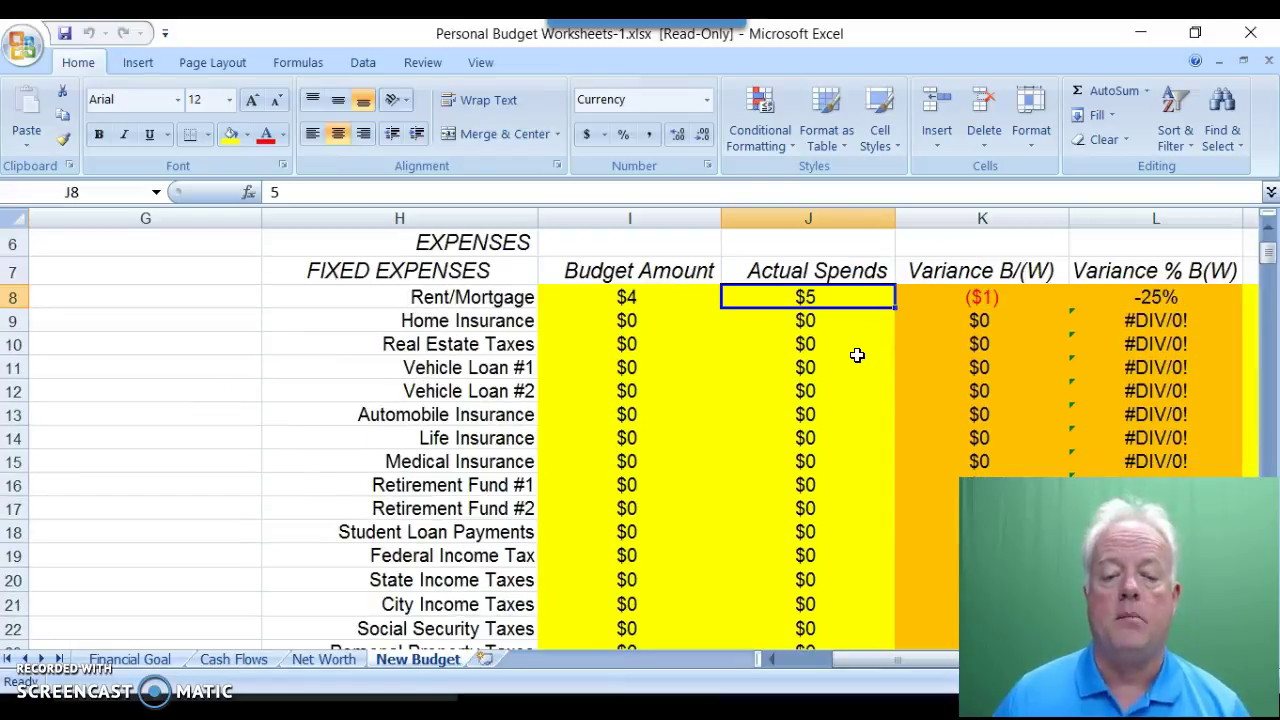
scroll(850, 375, "down", 6)
scroll(848, 395, "down", 2)
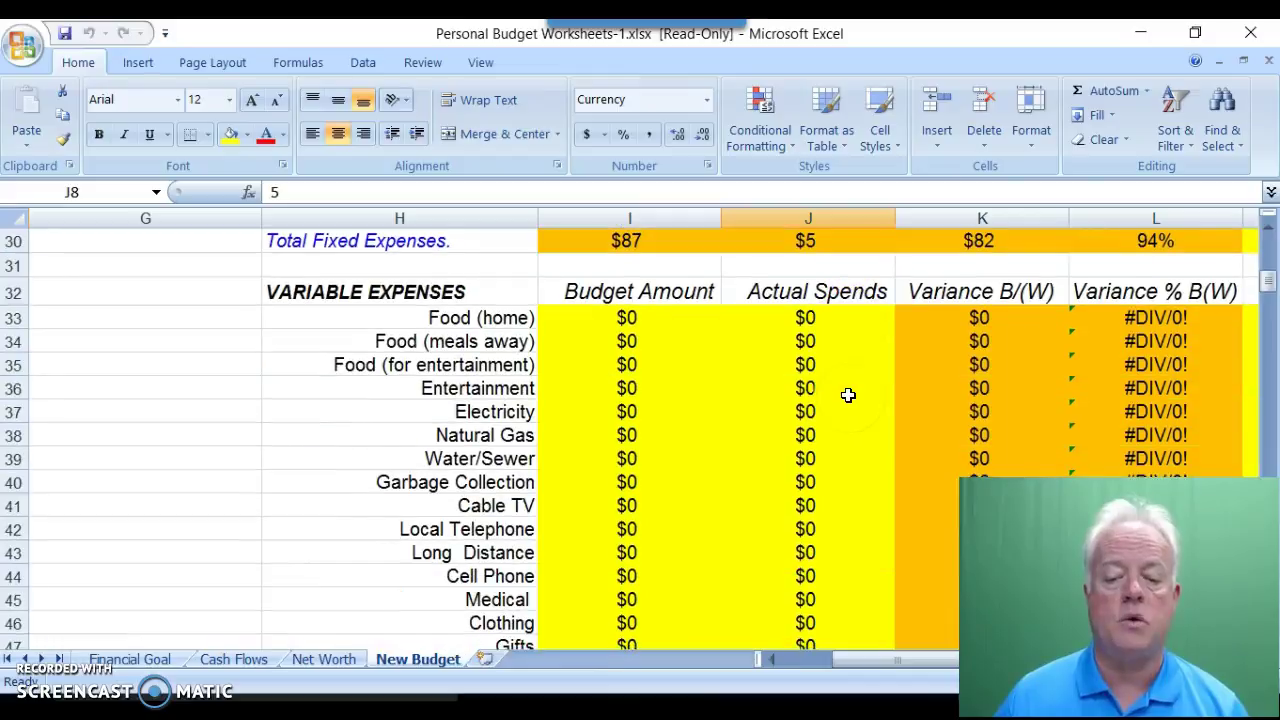
scroll(848, 395, "down", 1)
scroll(846, 392, "up", 8)
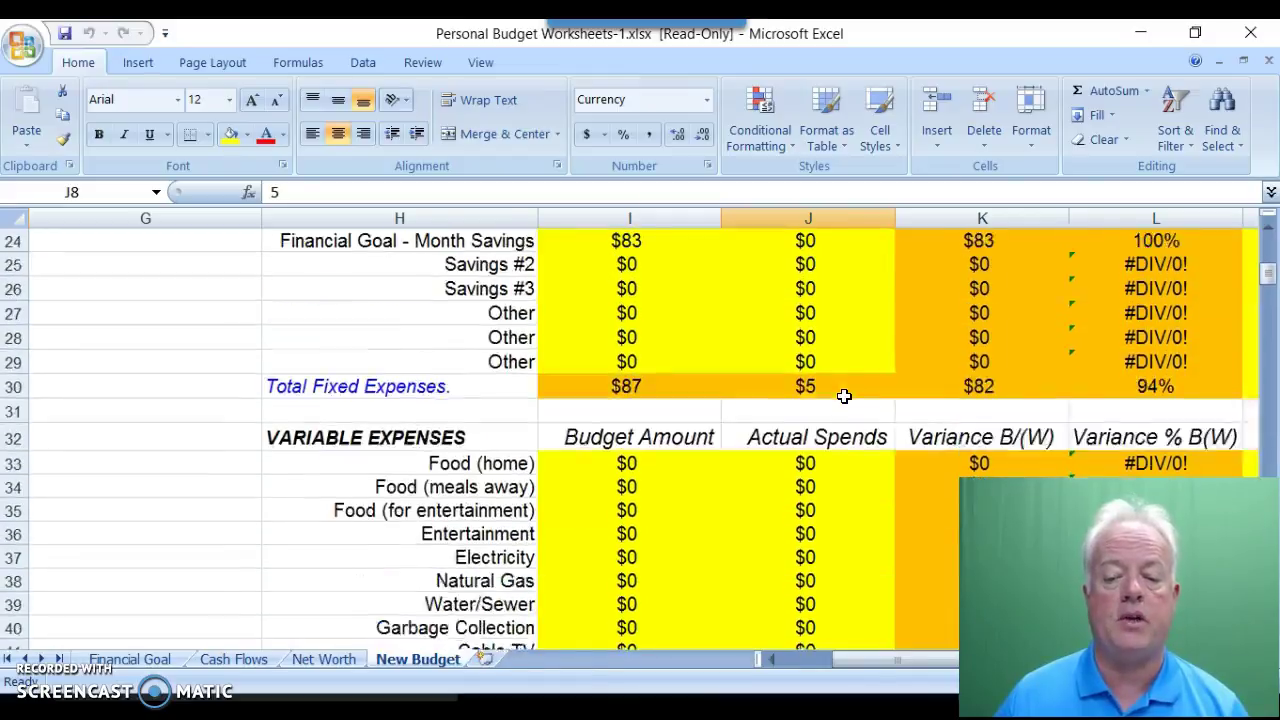
scroll(825, 405, "up", 3)
scroll(825, 405, "down", 2)
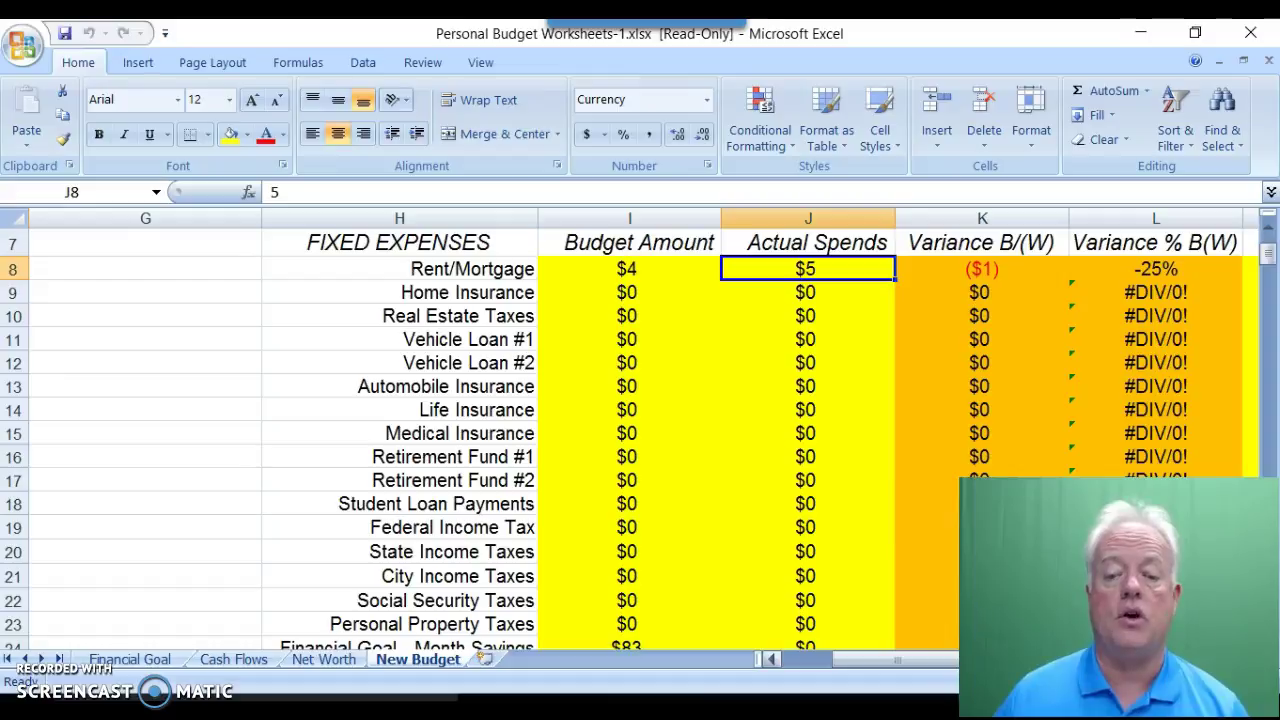
Check the expense variance explanation column and select the Rent/Mortgage Variance B/(W) and Variance % B(W) cells
scroll(640, 430, "right", 3)
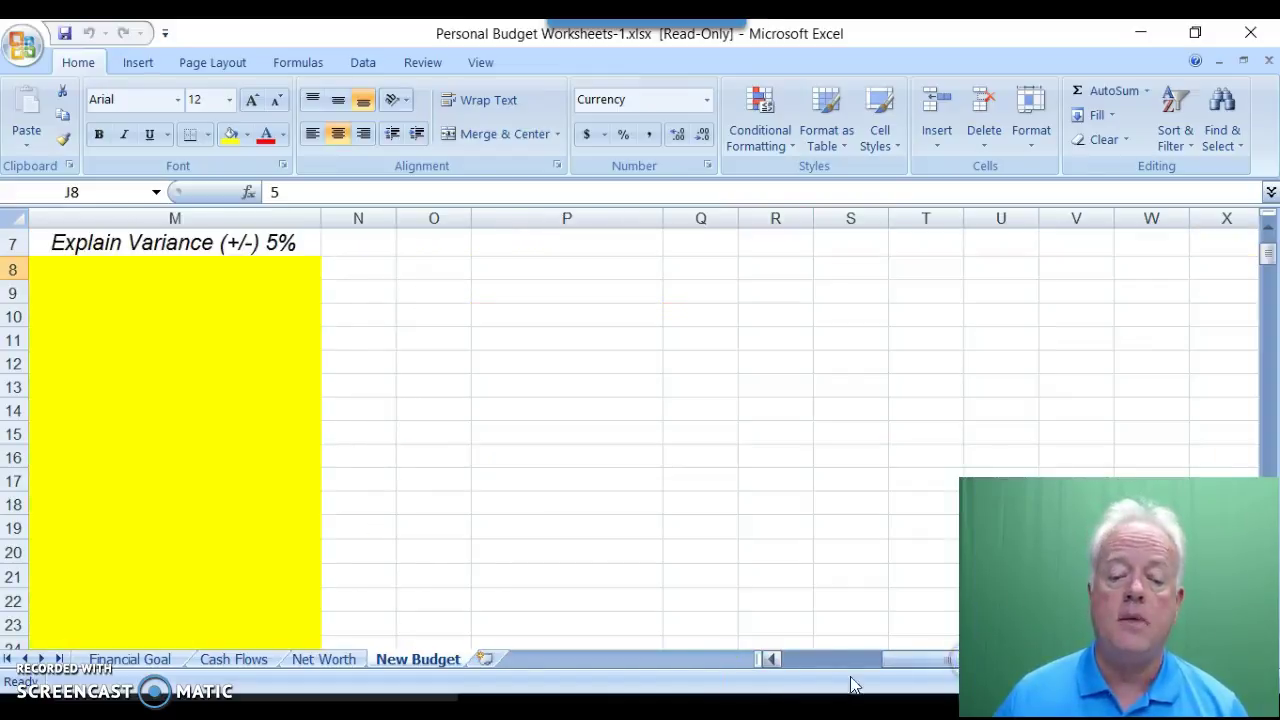
left_click(776, 662)
left_click(778, 664)
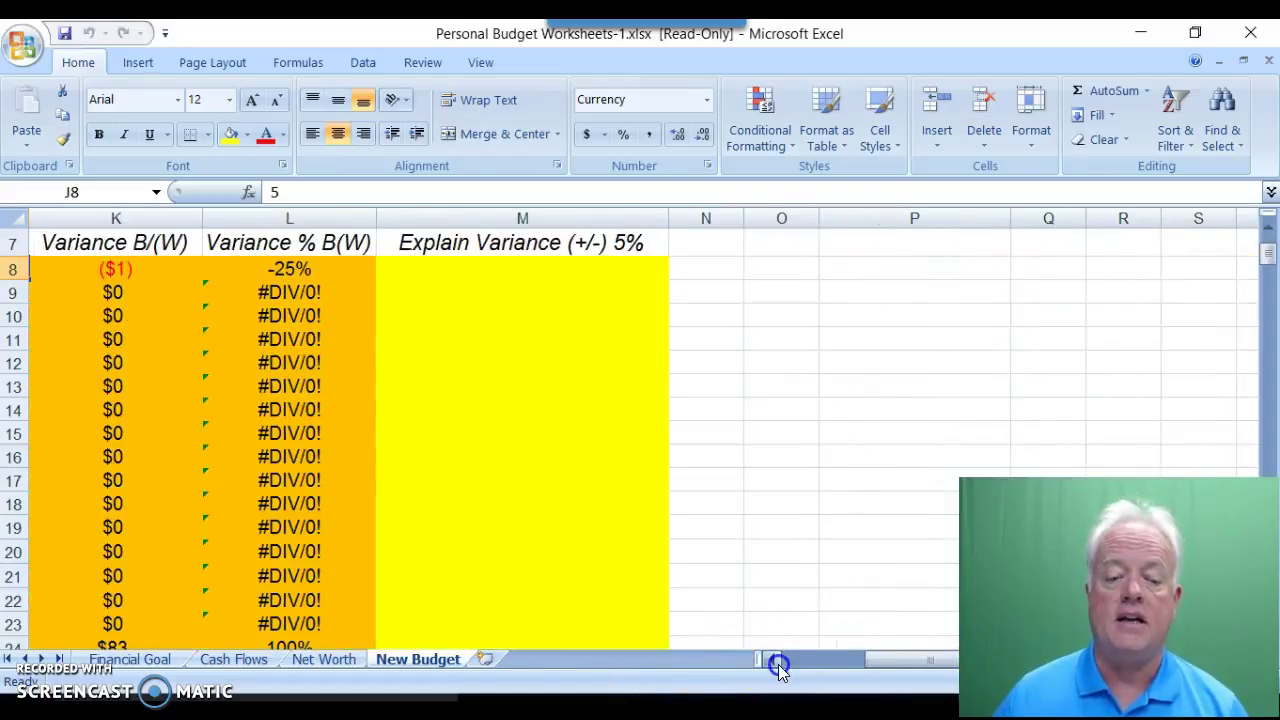
left_click(778, 664)
left_click(778, 664)
left_click(778, 664)
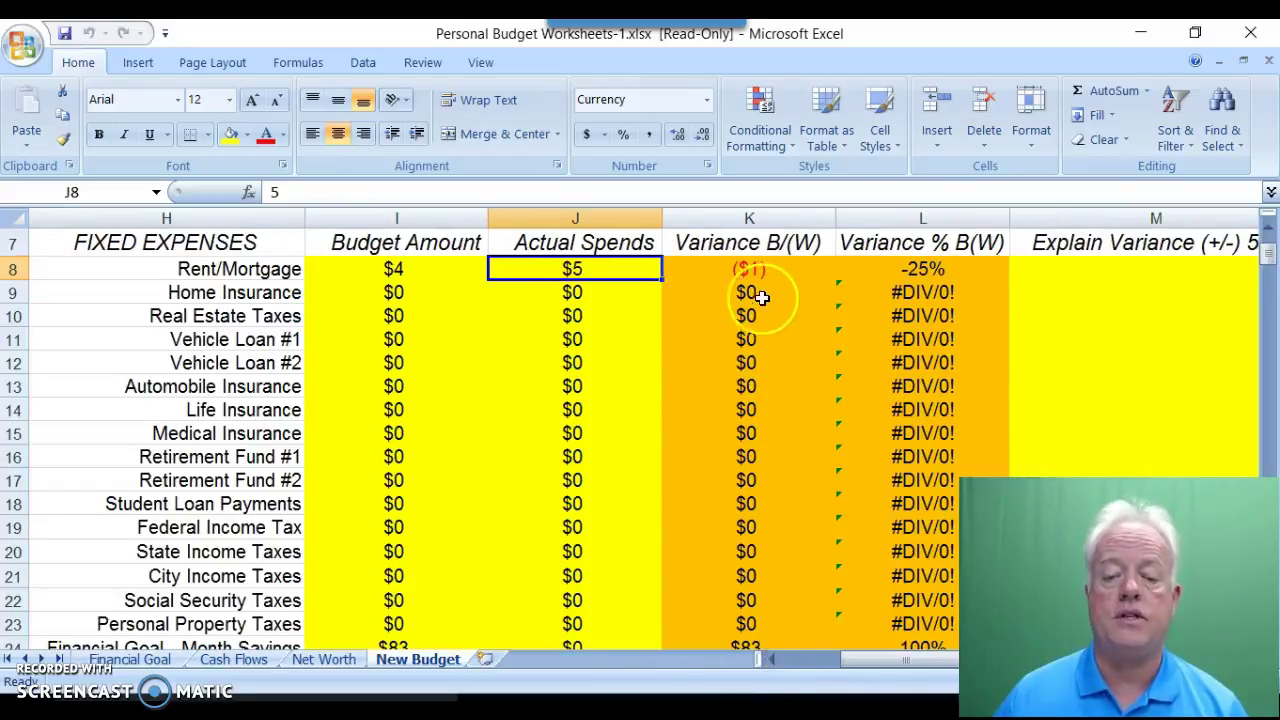
left_click(762, 266)
left_click(955, 267)
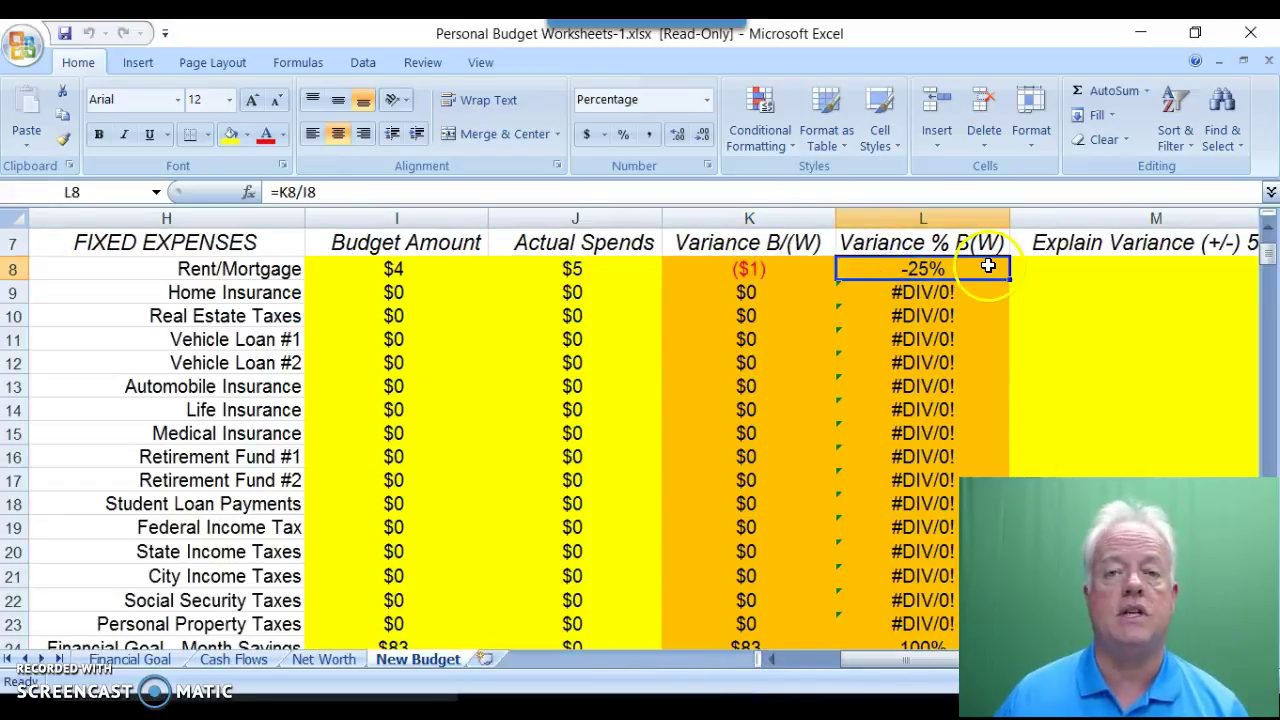